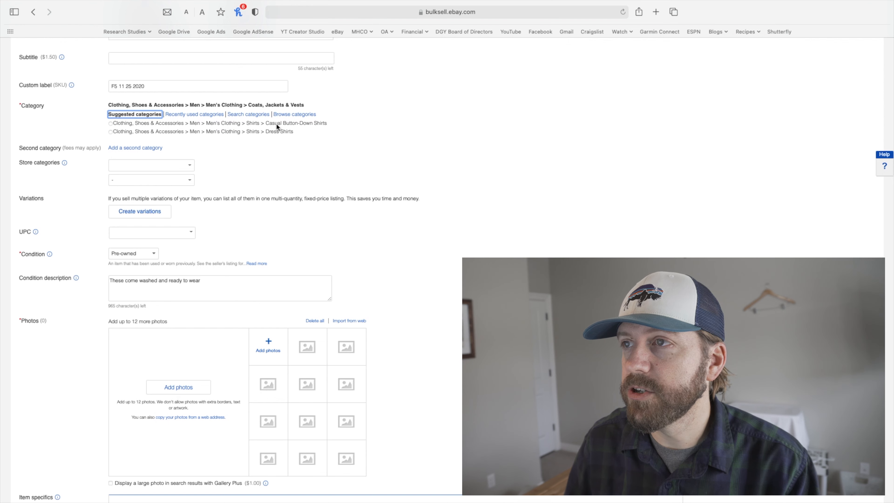
# - Set the listing category to Men's Clothing > Shirts > Casual Button-Down Shirts and the main store category to Men's Button Up Shirts
pyautogui.click(110, 123)
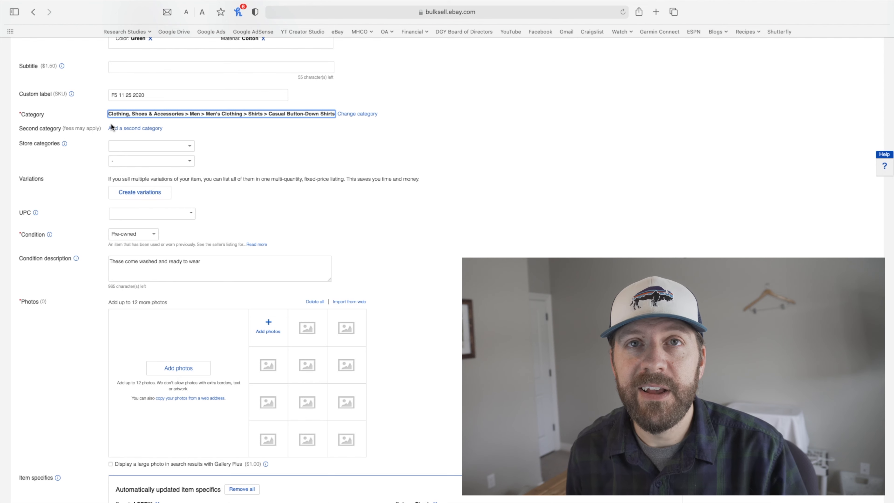
pyautogui.scroll(-1, 111, 123)
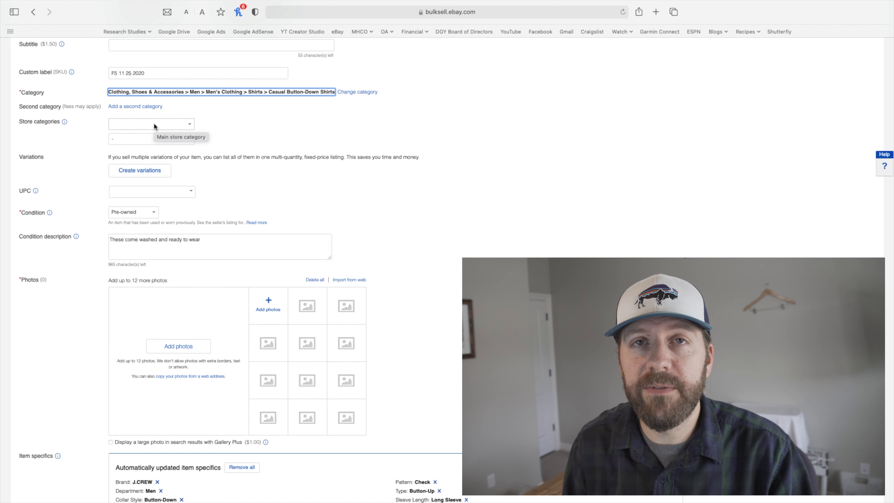
pyautogui.click(154, 124)
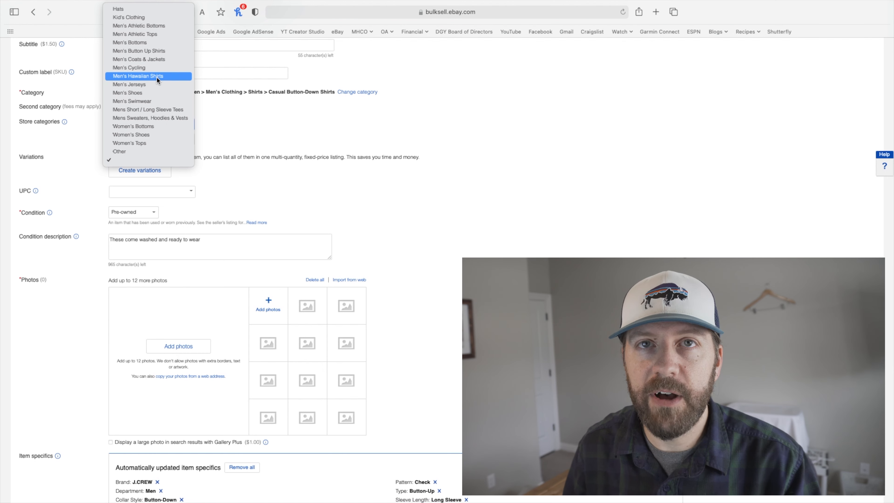
pyautogui.click(152, 52)
pyautogui.scroll(-2, 172, 82)
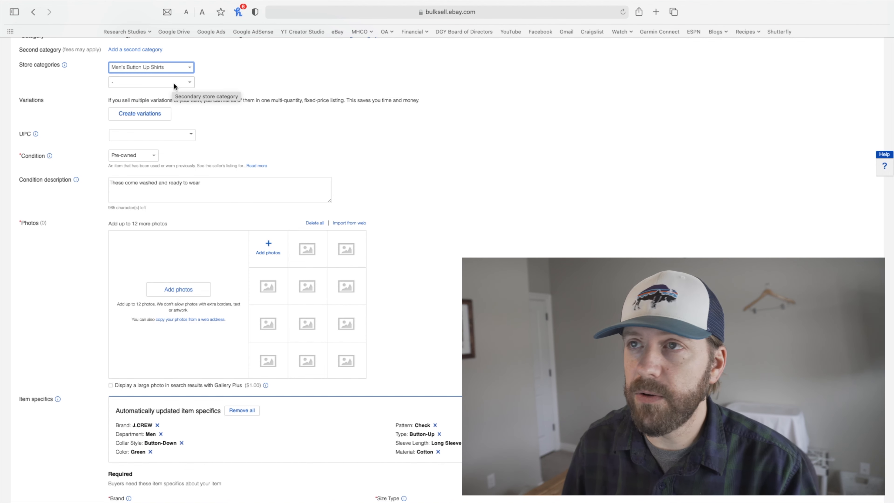
# - Set the listing's UPC to "Does Not Apply"
pyautogui.scroll(-1, 251, 114)
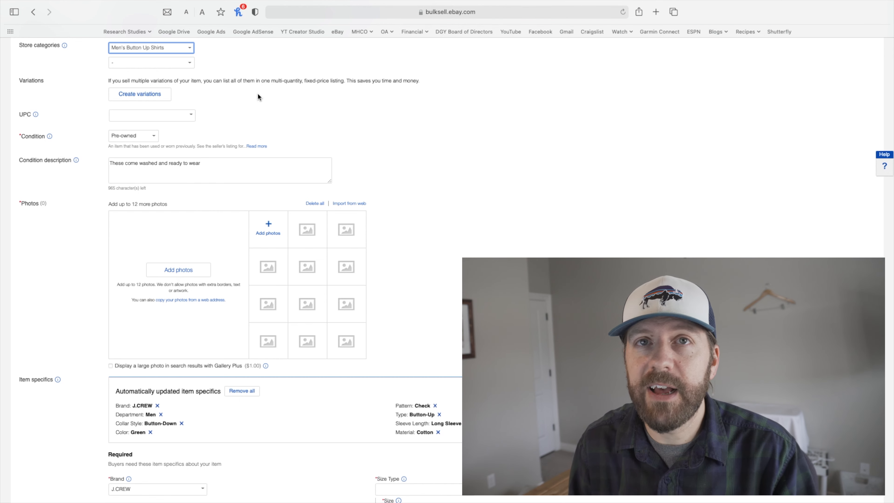
pyautogui.click(187, 115)
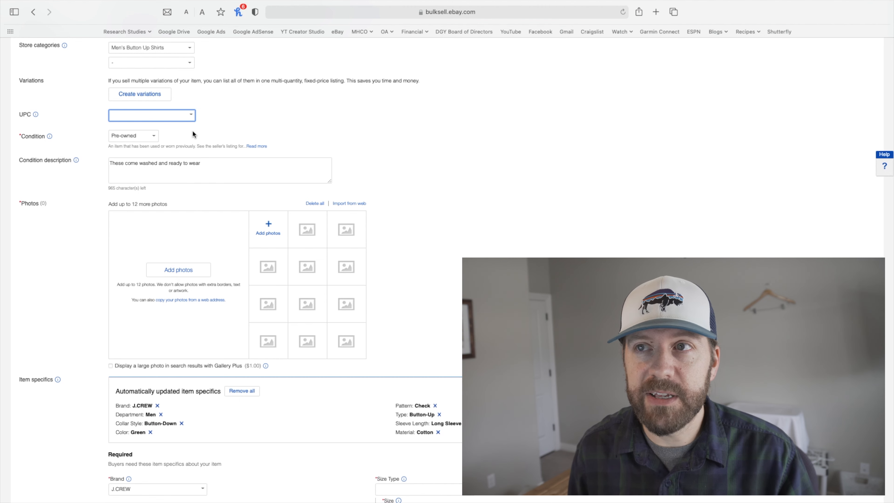
pyautogui.write('Does Not Ap')
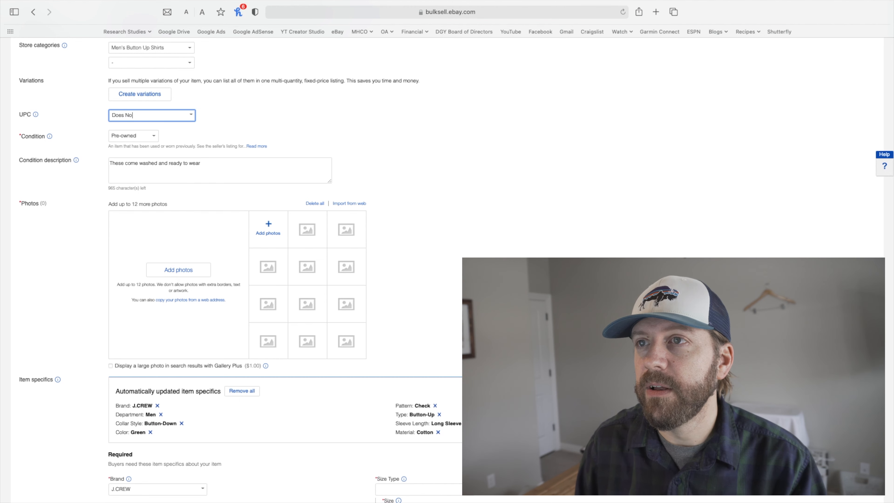
pyautogui.write('ply')
pyautogui.press('Return')
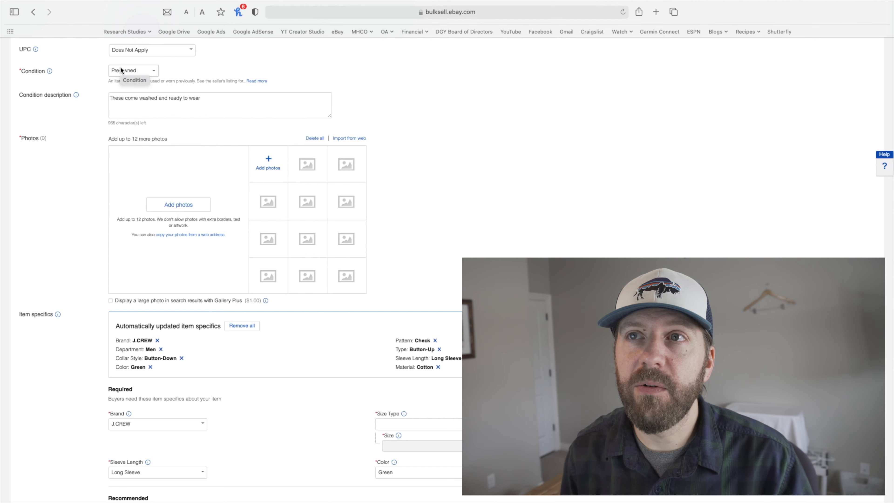
# - Keep the condition as Pre-owned and replace the condition description with "Great Condition, minor pit discoloration"
pyautogui.click(121, 70)
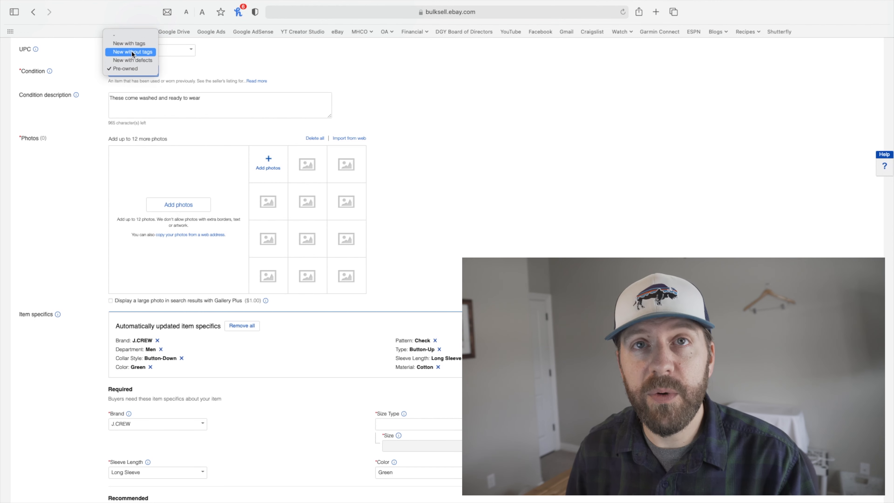
pyautogui.click(122, 67)
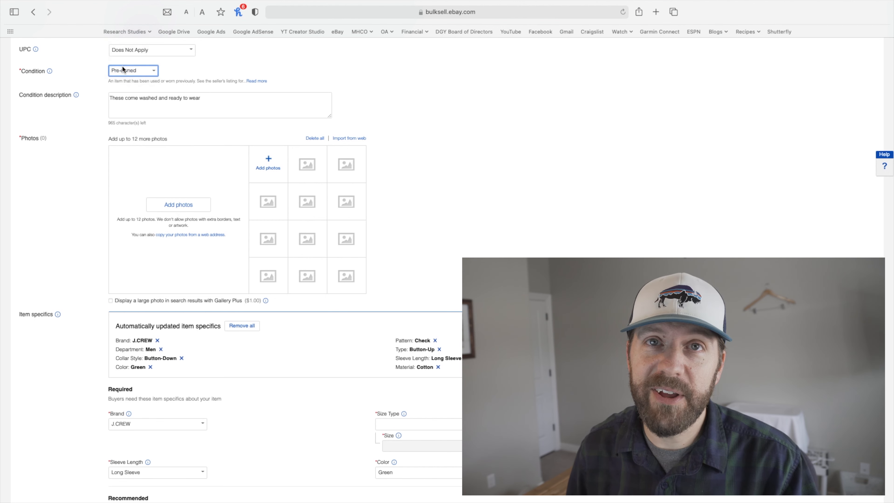
pyautogui.click(216, 98)
pyautogui.press('super+a')
pyautogui.press('BackSpace')
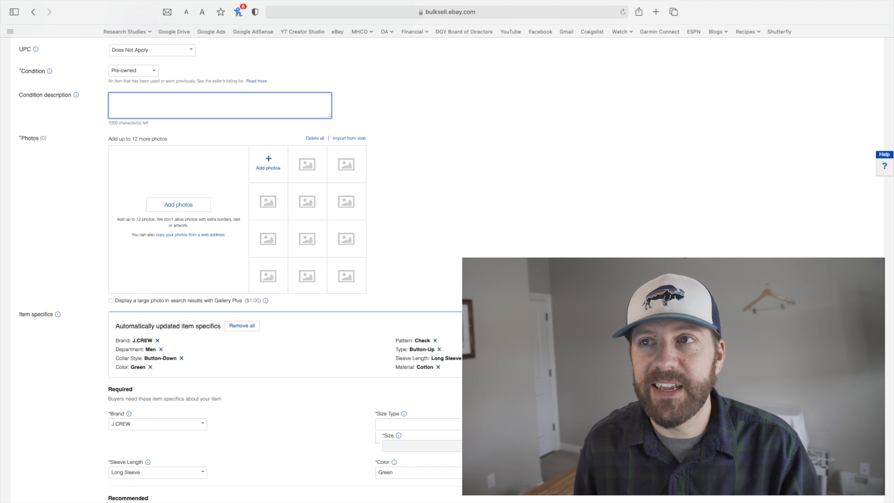
pyautogui.write('Great Con')
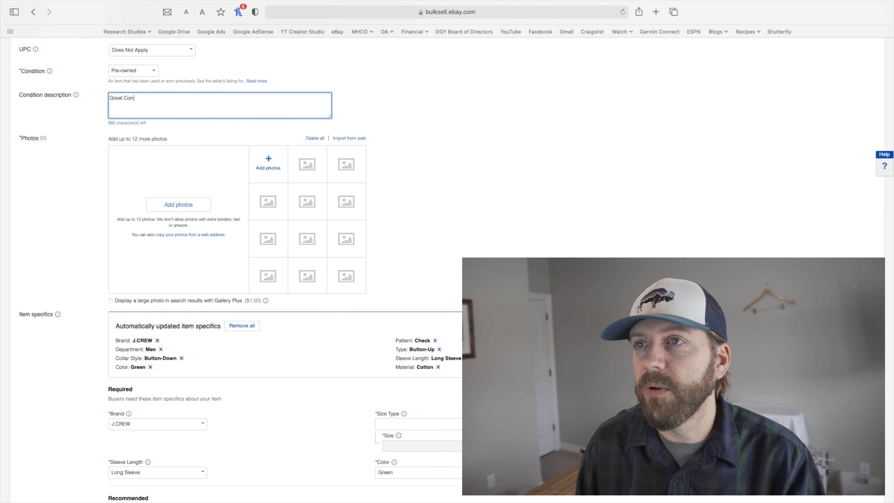
pyautogui.write('dition, minor')
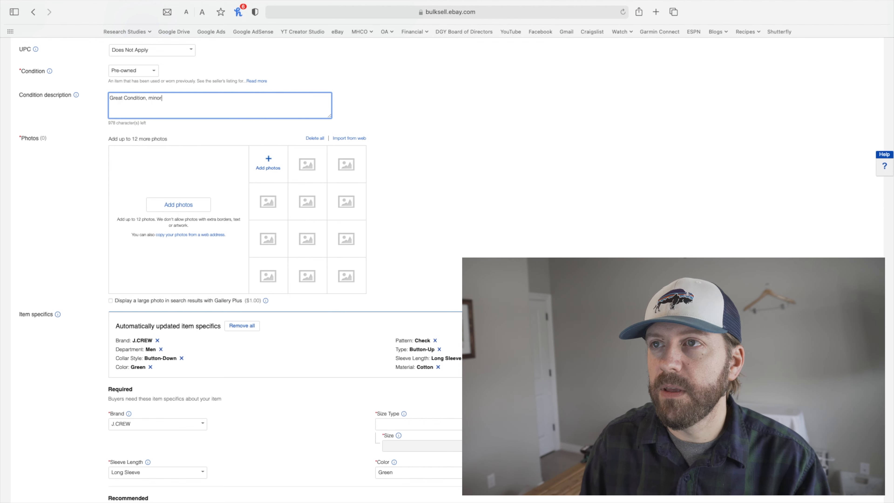
pyautogui.write(' pit Discoloration')
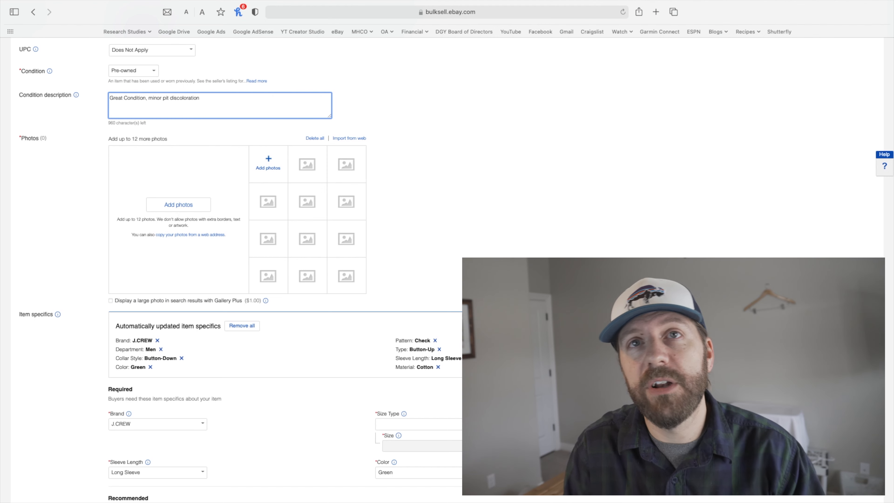
pyautogui.click(78, 162)
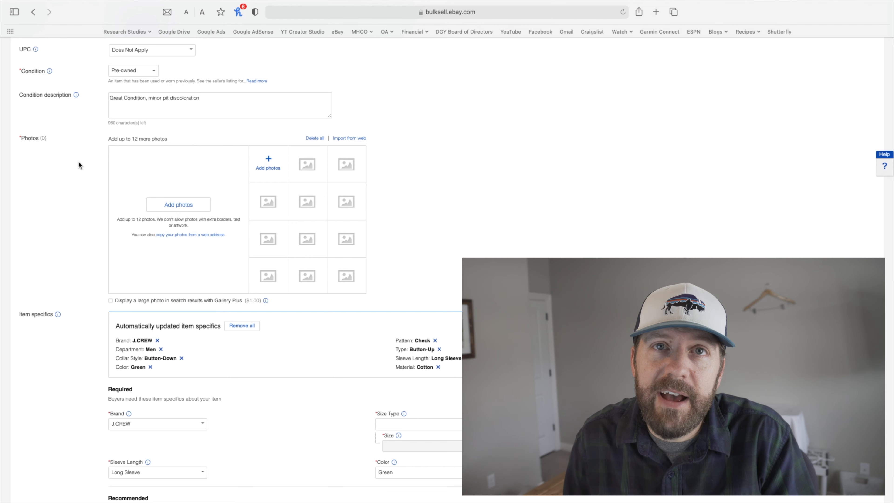
pyautogui.scroll(-2, 78, 161)
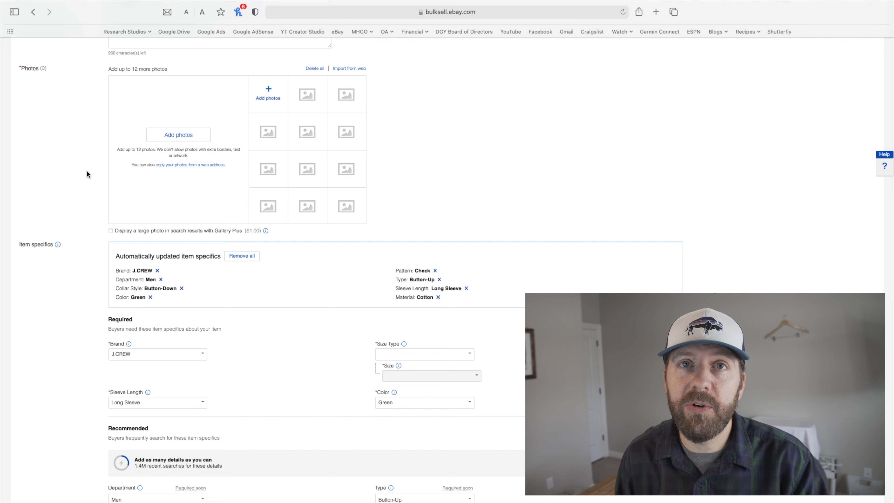
pyautogui.scroll(-5, 87, 172)
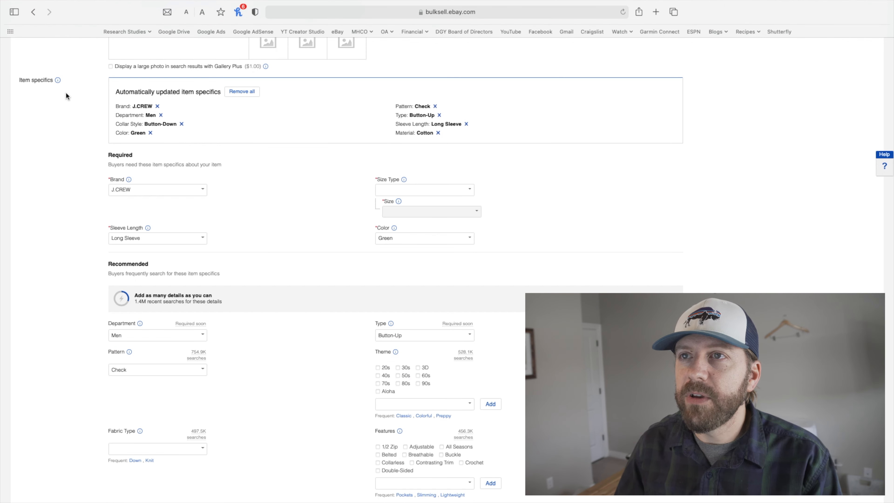
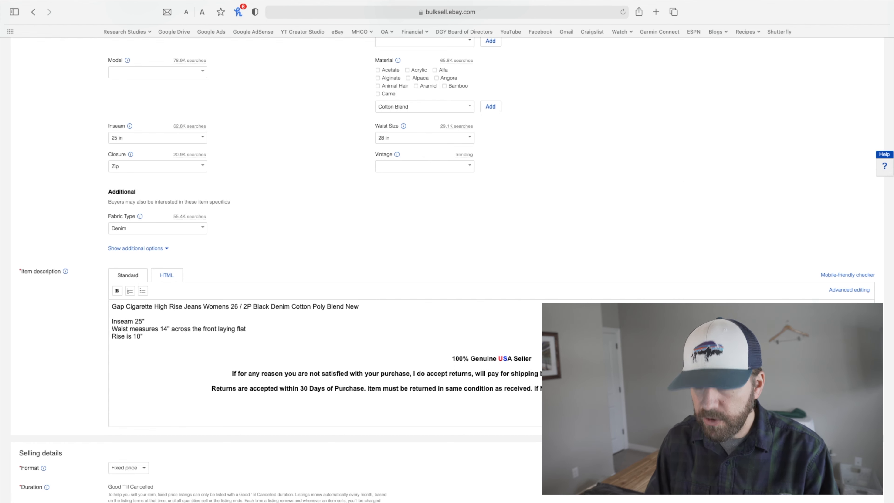
# - Add the line "New with Tags" below the rise measurement in the item description, separated by a blank line
pyautogui.press('Return')
pyautogui.press('Return')
pyautogui.write('New wit')
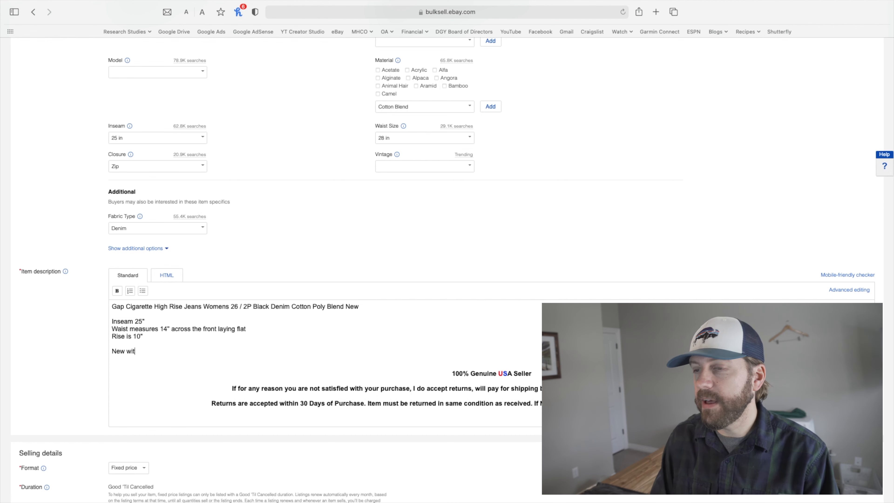
pyautogui.write('h Tags')
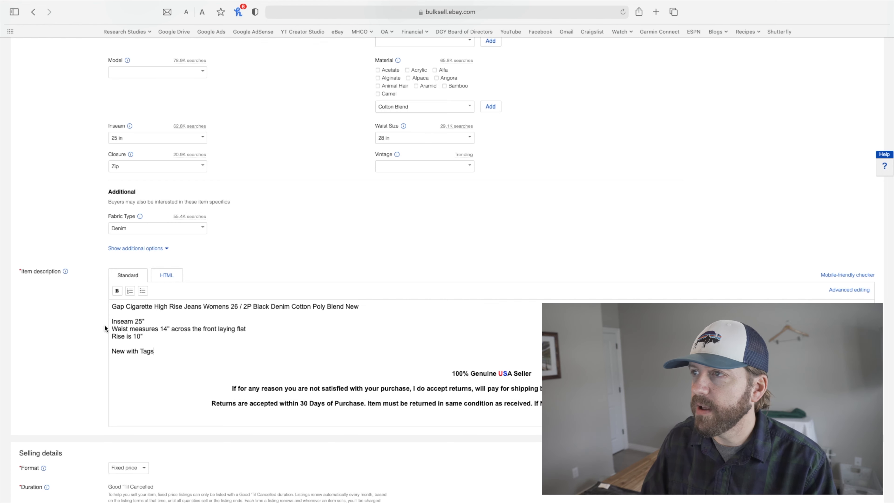
# - Review the listing from its item specifics through the return statement in the description to the Buy It Now price
pyautogui.scroll(10, 306, 247)
pyautogui.scroll(4, 307, 248)
pyautogui.scroll(-5, 305, 248)
pyautogui.scroll(-15, 306, 250)
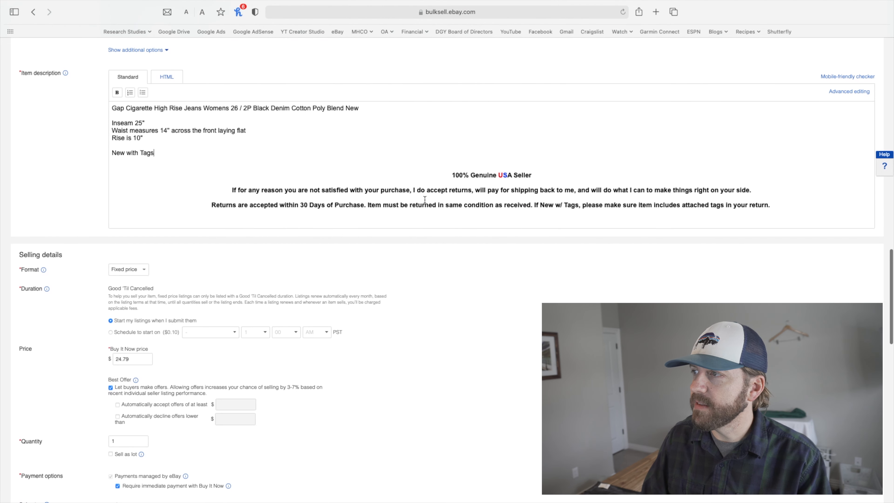
pyautogui.moveTo(451, 175); pyautogui.dragTo(692, 213)
pyautogui.click(337, 252)
pyautogui.click(383, 198)
pyautogui.scroll(-4, 377, 252)
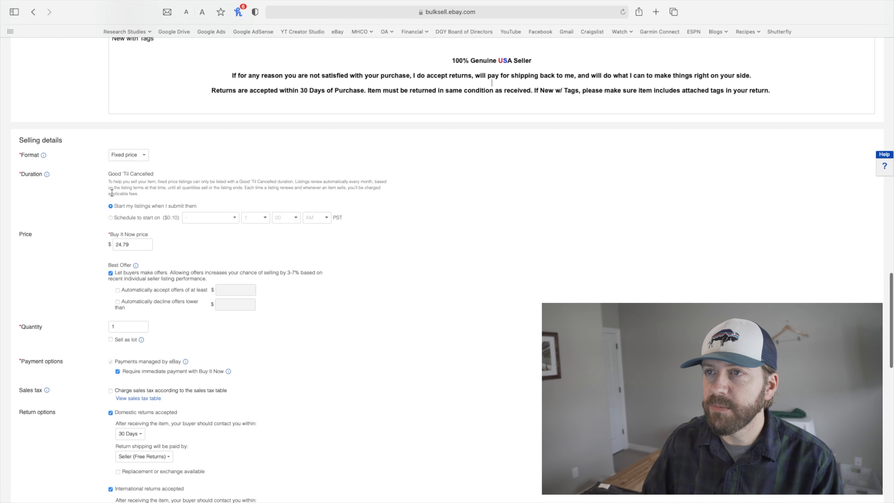
pyautogui.scroll(-2, 112, 192)
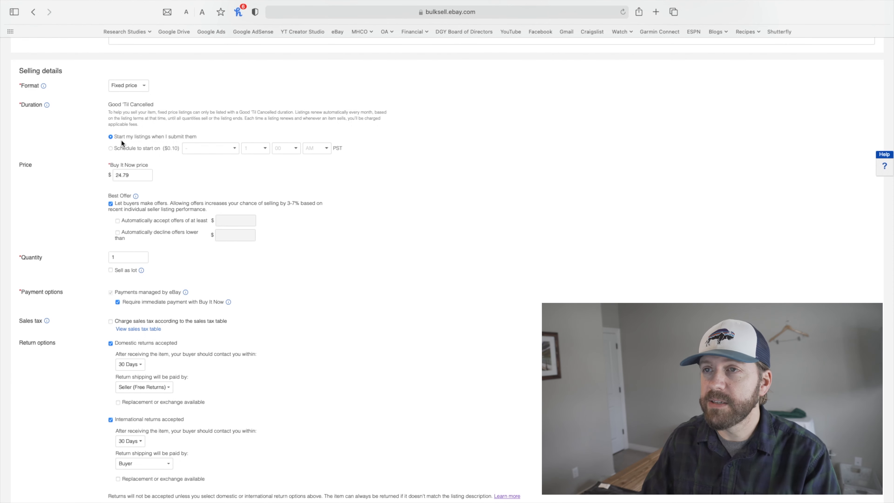
pyautogui.moveTo(135, 175); pyautogui.dragTo(66, 171)
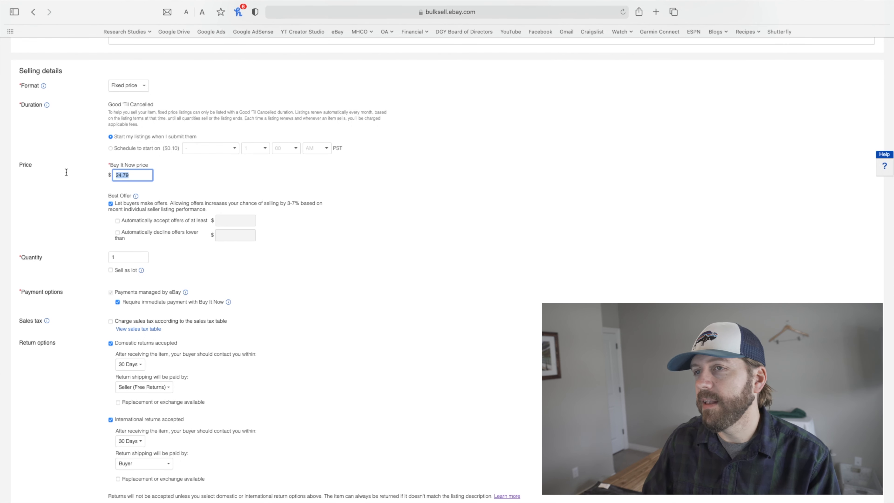
pyautogui.click(80, 165)
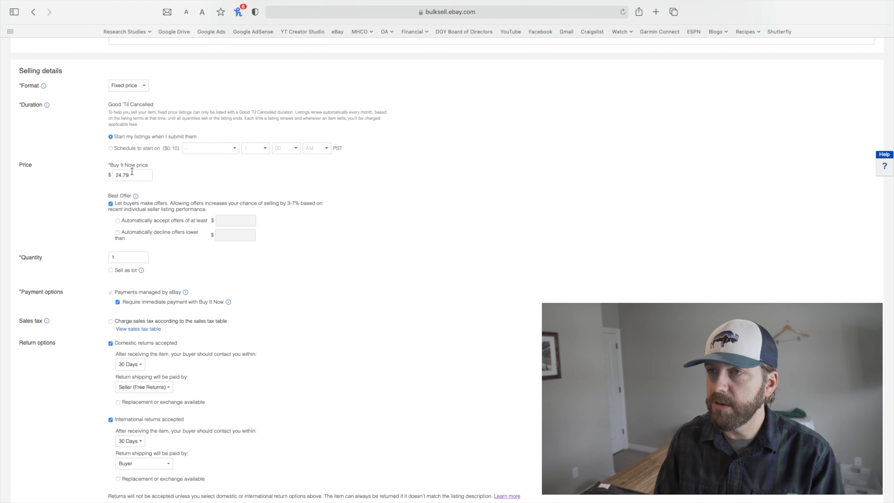
# - Open the eBay home page in a new browser tab and search for "Gap Cigarette High Rise Jeans"
pyautogui.press('super+t')
pyautogui.write('ebay')
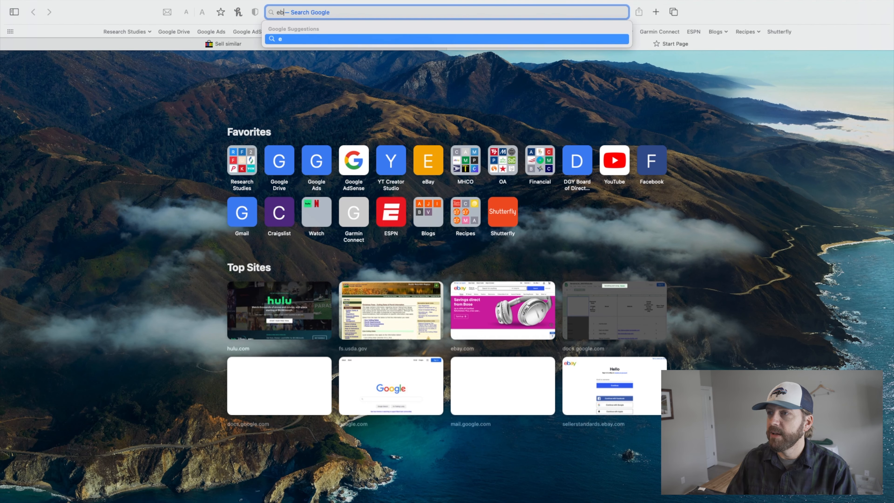
pyautogui.press('Return')
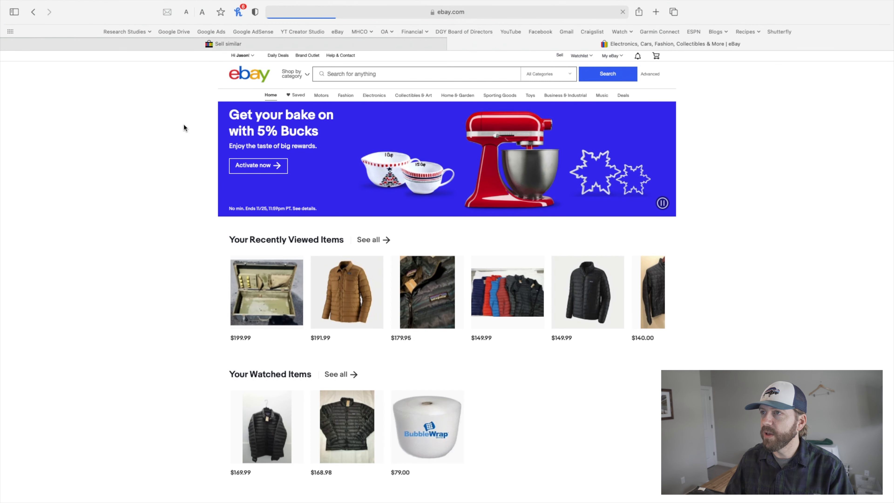
pyautogui.click(374, 73)
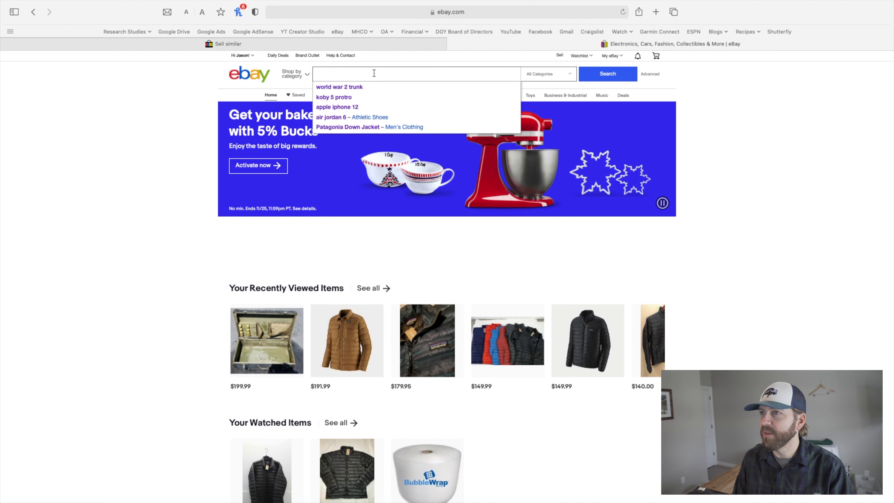
pyautogui.write('Gap Cigarettette')
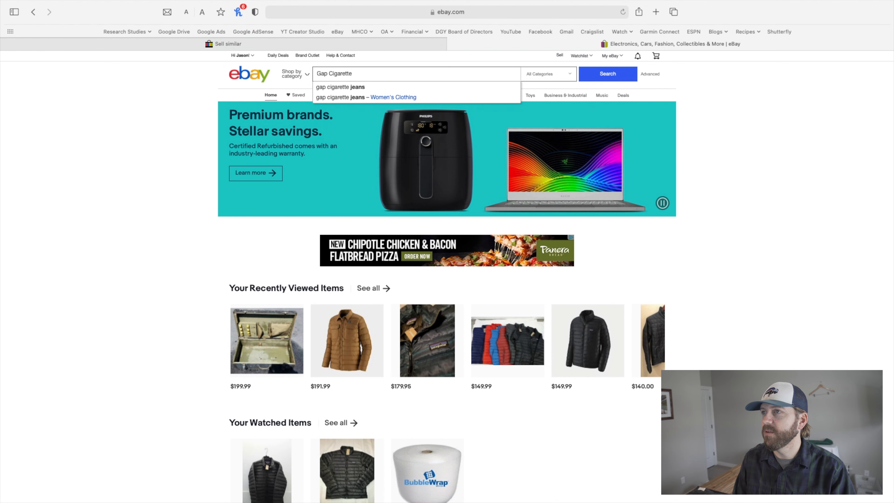
pyautogui.write(' High Rise Jeans')
pyautogui.press('Return')
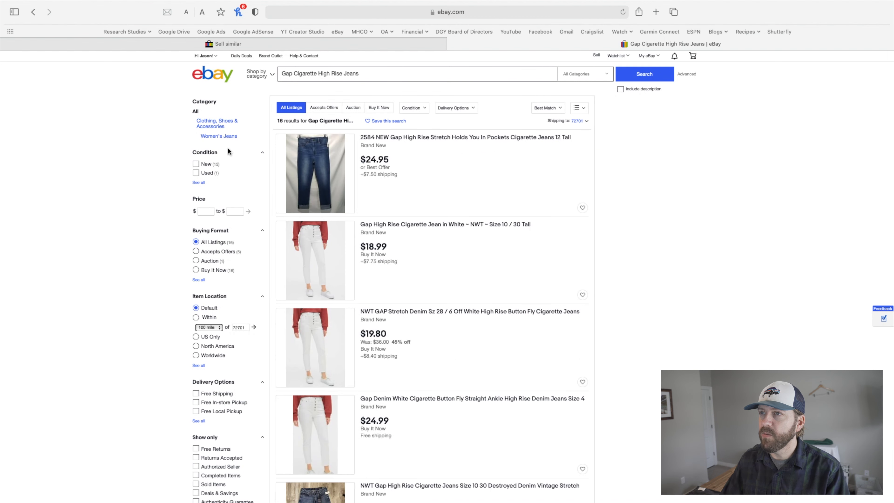
# - Narrow the search results to the Women's Jeans category and the New with tags condition
pyautogui.click(220, 137)
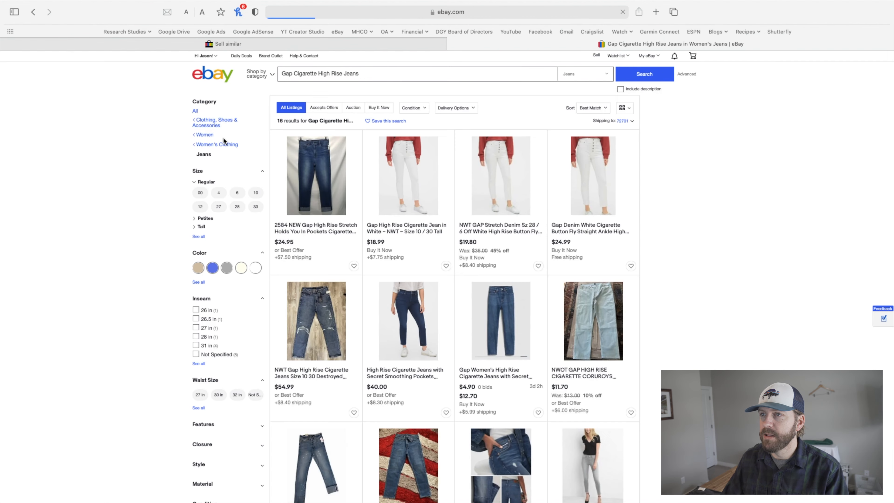
pyautogui.scroll(-1, 138, 166)
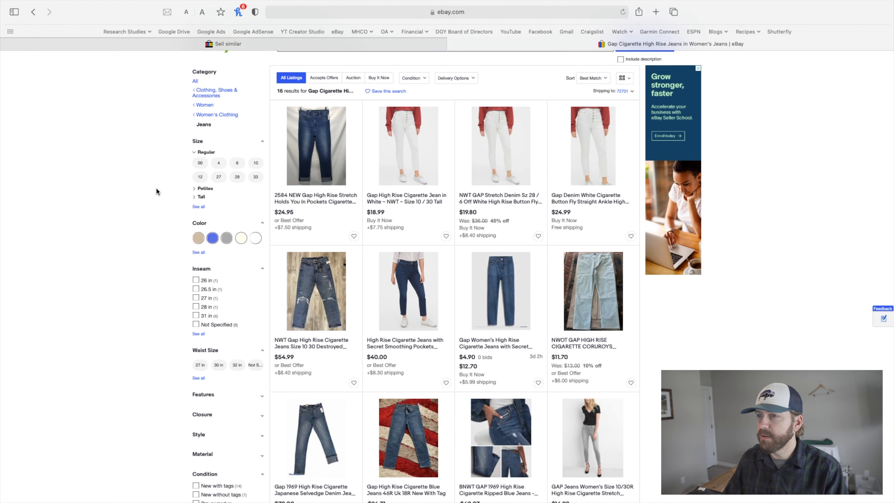
pyautogui.scroll(-4, 157, 188)
pyautogui.scroll(-2, 171, 200)
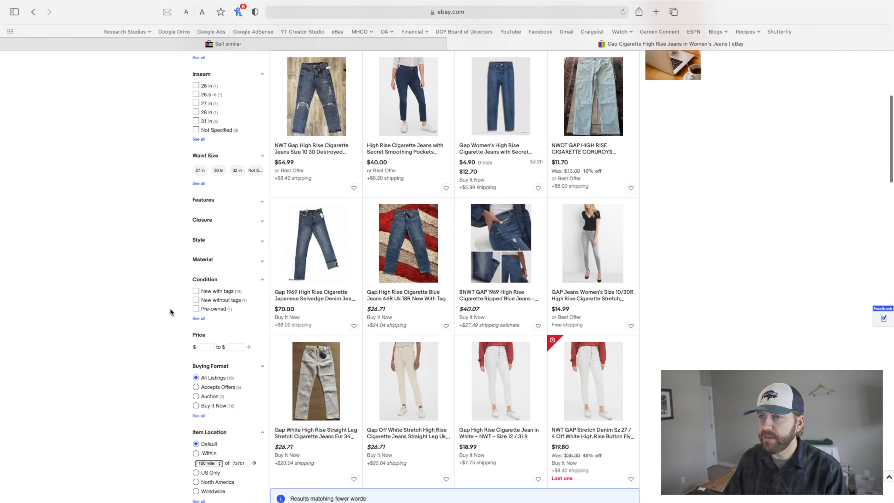
pyautogui.click(222, 291)
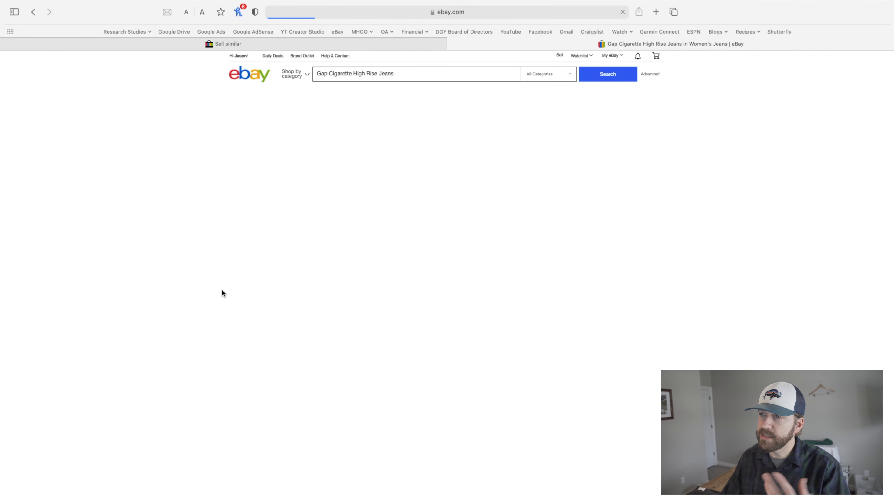
pyautogui.scroll(-12, 216, 297)
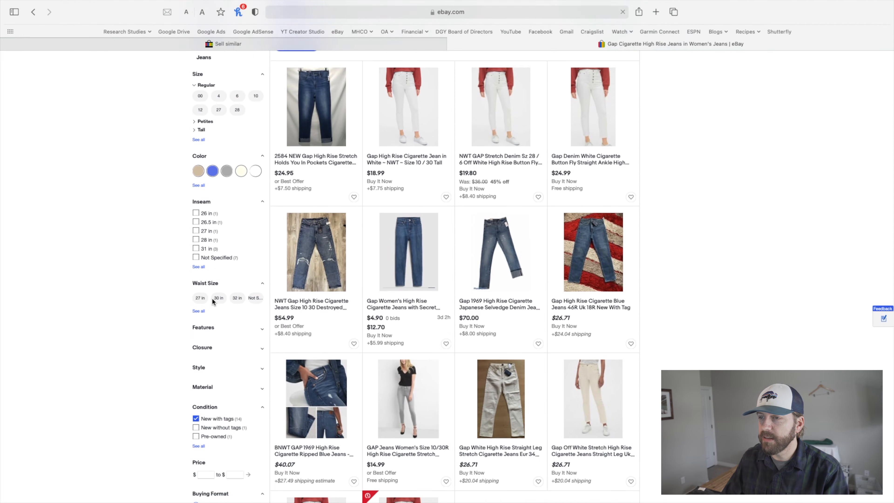
# - Limit the search results to sold items and review the sale prices of comparable Gap high rise cigarette jeans
pyautogui.scroll(-1, 216, 303)
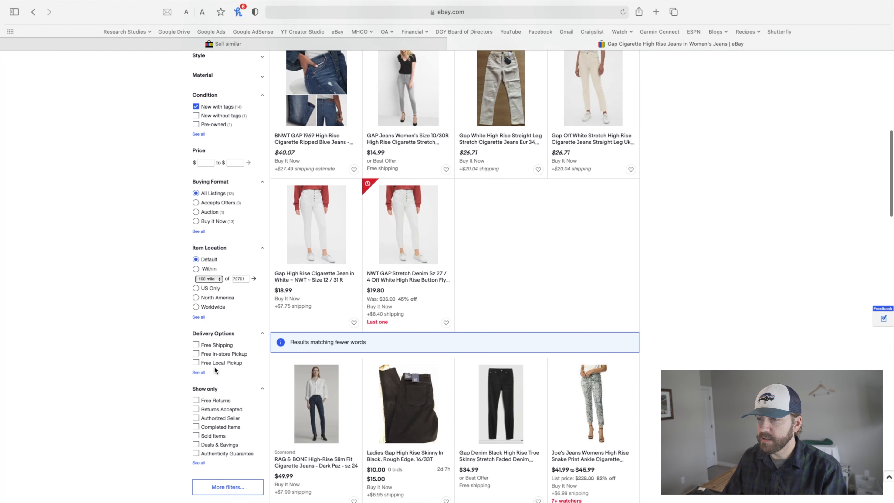
pyautogui.click(213, 439)
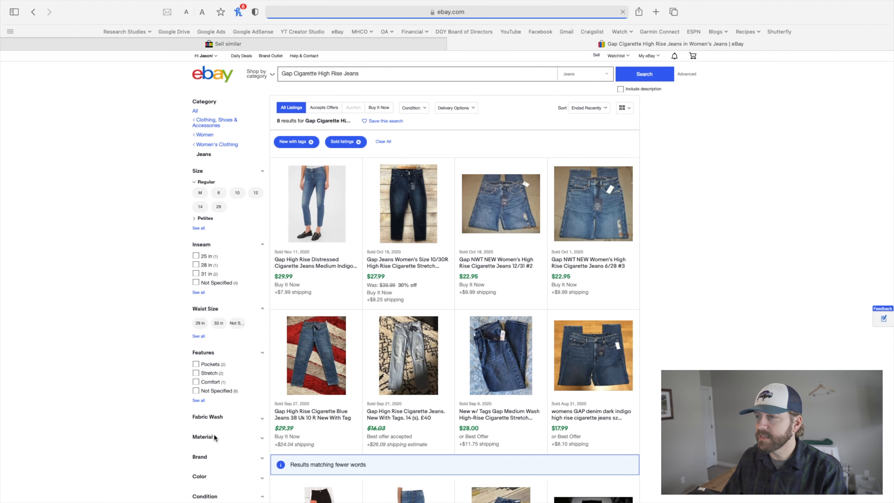
pyautogui.scroll(-2, 504, 274)
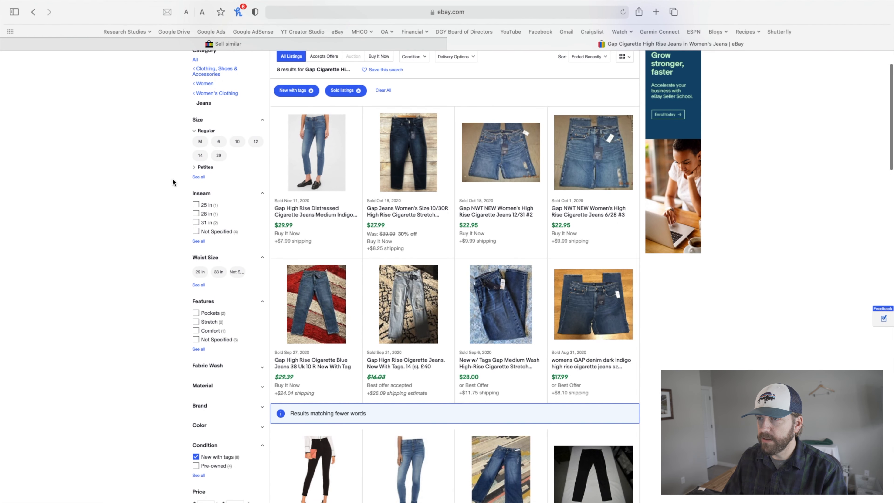
pyautogui.scroll(-4, 175, 186)
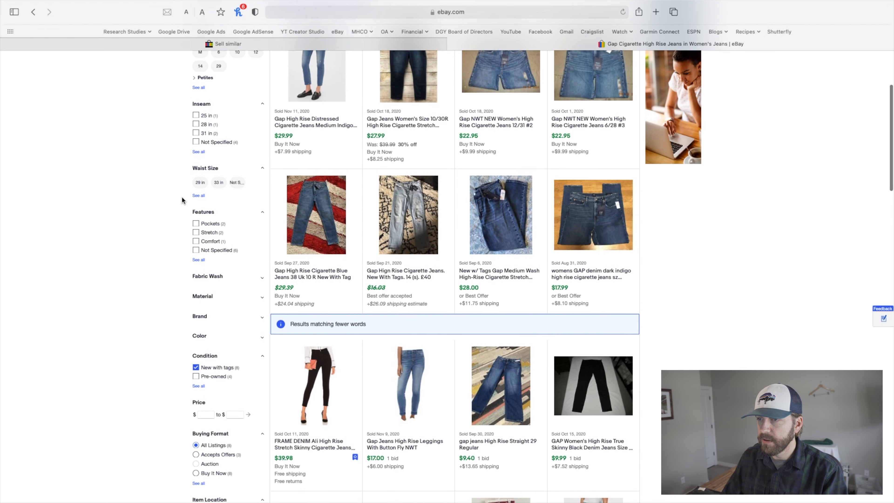
pyautogui.click(206, 339)
pyautogui.click(205, 340)
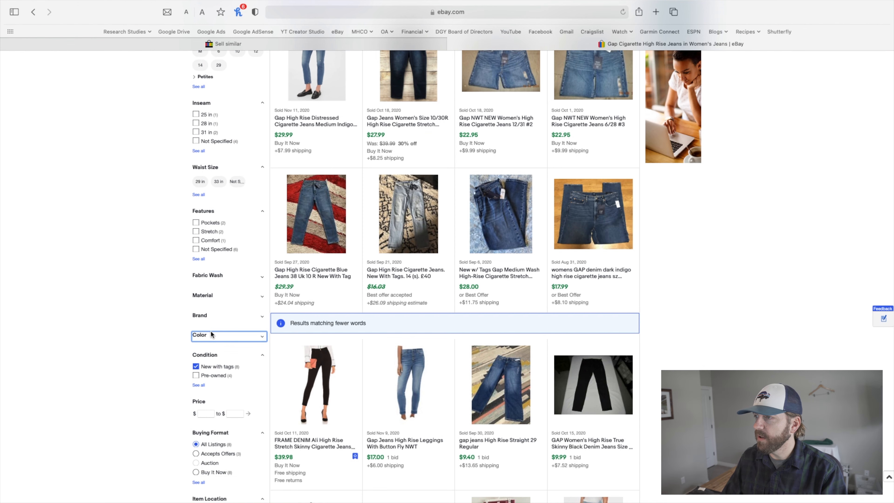
pyautogui.scroll(5, 252, 287)
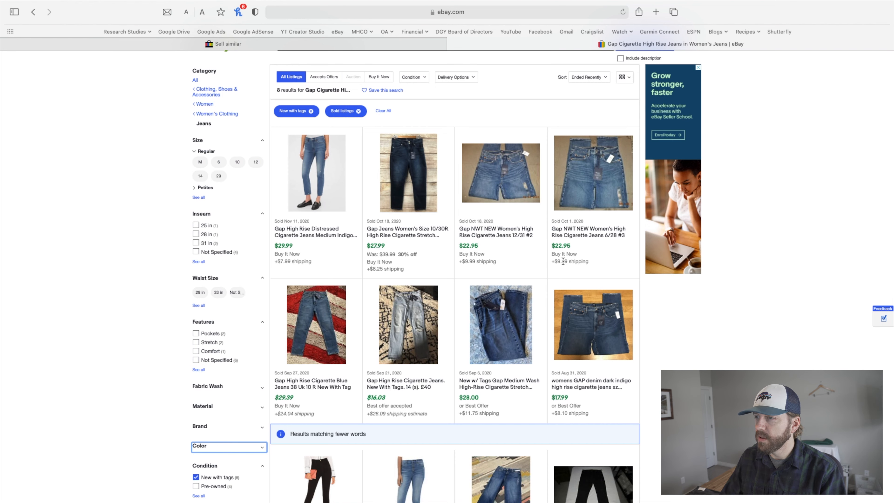
pyautogui.scroll(-2, 548, 271)
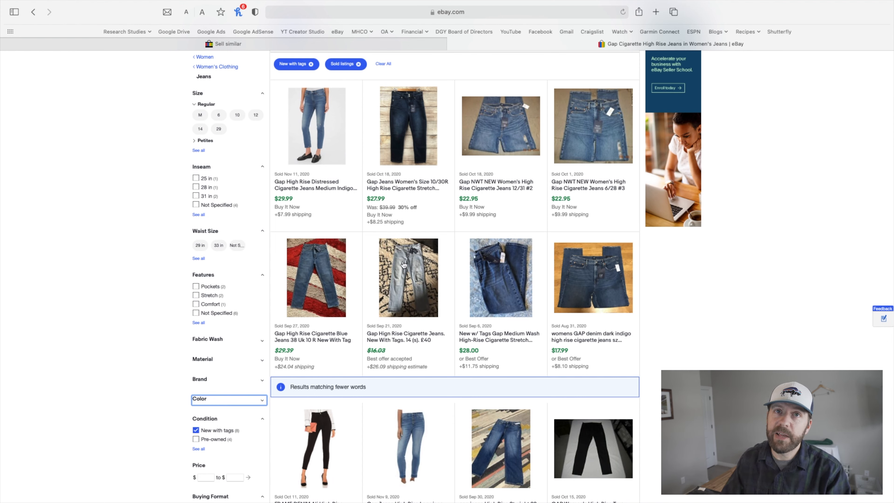
# - Return to the jeans listing form and set the Buy It Now price to 39.79
pyautogui.click(260, 44)
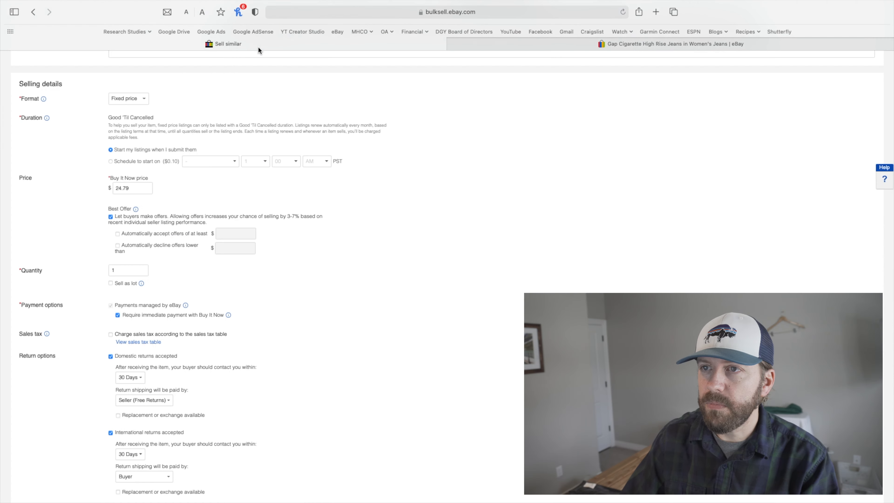
pyautogui.moveTo(141, 188); pyautogui.dragTo(110, 187)
pyautogui.write('39.79')
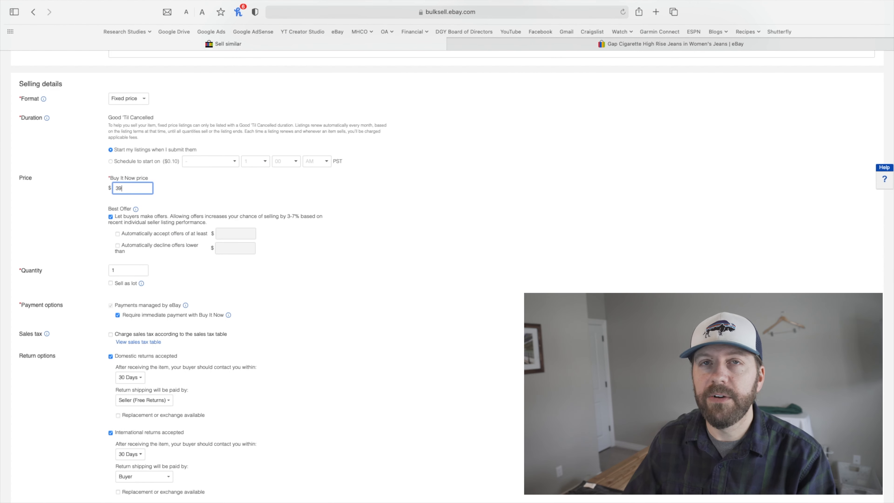
pyautogui.click(67, 214)
# - Check the return and shipping settings, set the promoted listing ad rate to 5.2%, and save the listing as a draft
pyautogui.scroll(-5, 72, 215)
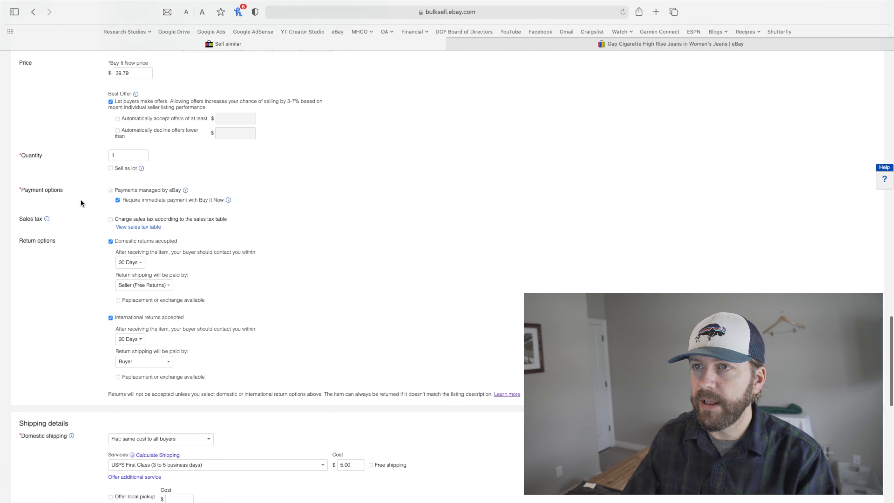
pyautogui.scroll(-3, 80, 199)
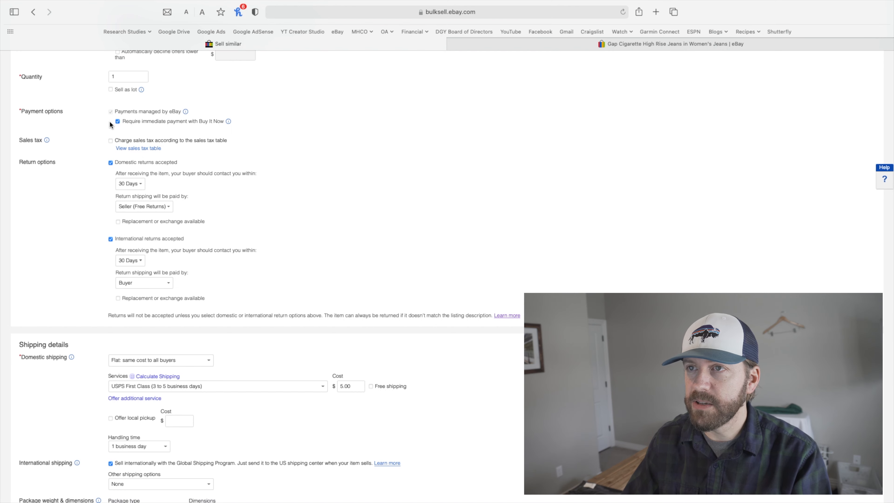
pyautogui.scroll(-8, 82, 216)
pyautogui.scroll(-1, 83, 216)
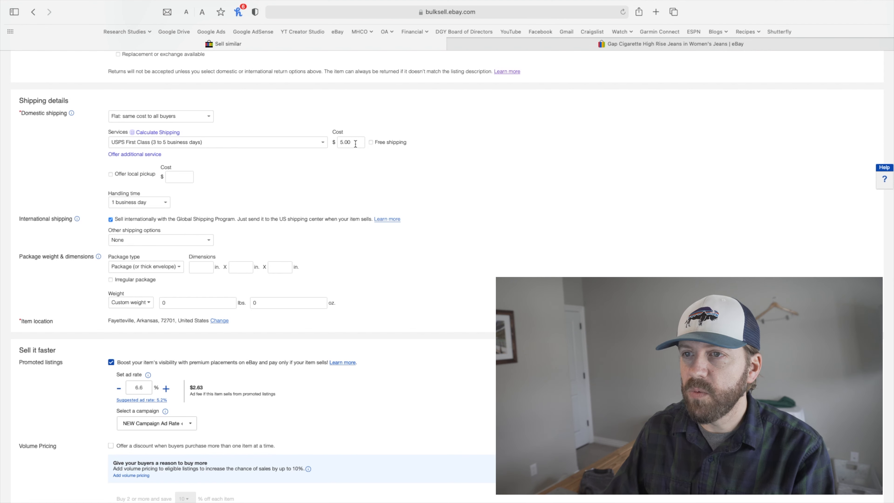
pyautogui.scroll(-5, 129, 211)
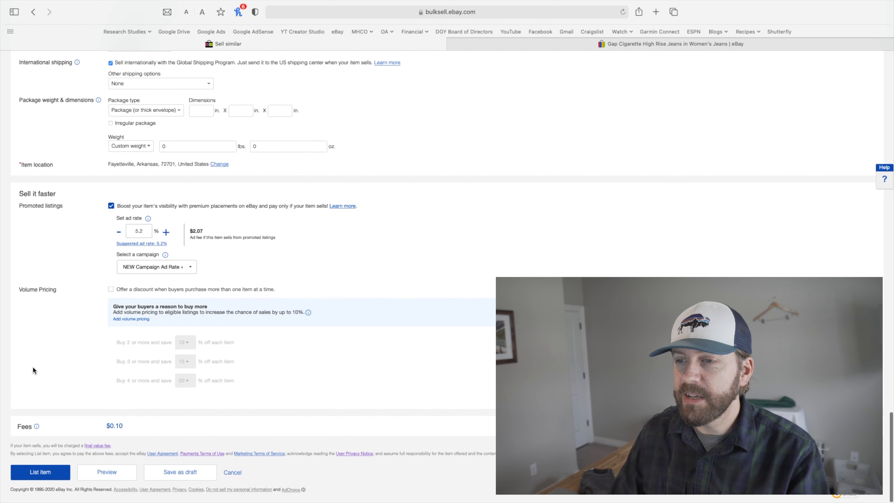
pyautogui.click(189, 472)
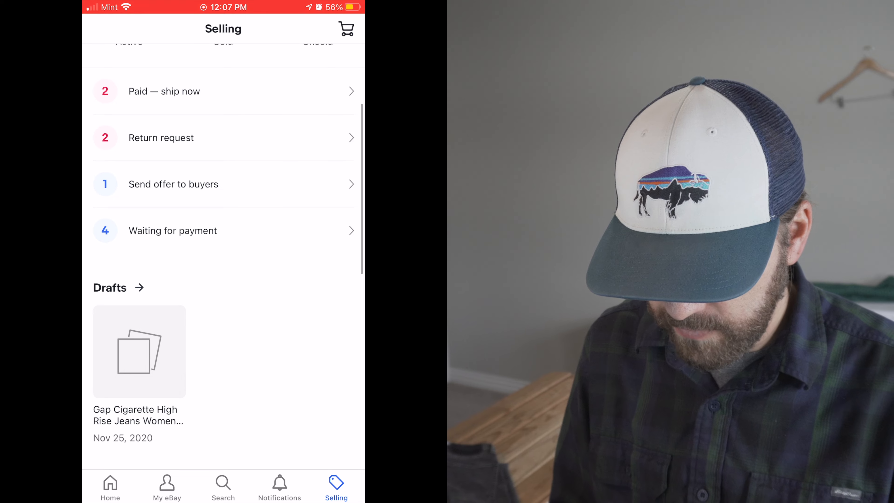
# - Open the Gap Cigarette High Rise Jeans draft in the eBay mobile app and bring up the photo library for its photos
pyautogui.click(140, 351)
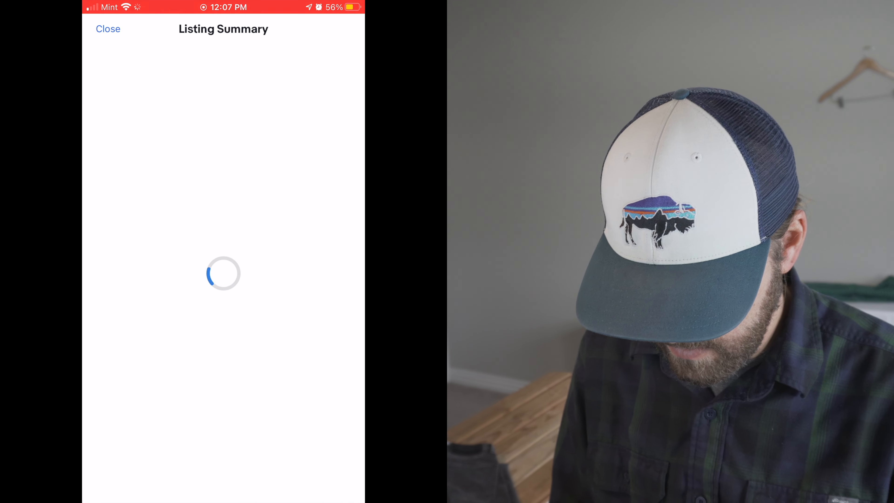
pyautogui.click(223, 125)
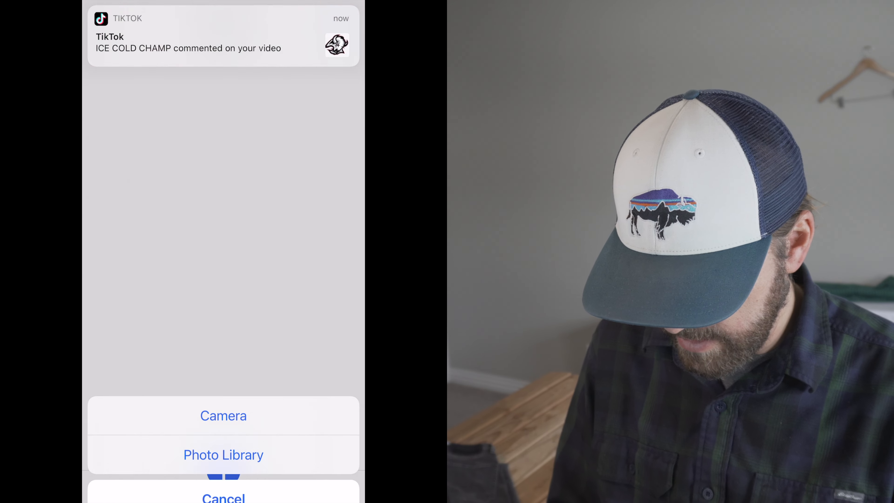
pyautogui.click(224, 454)
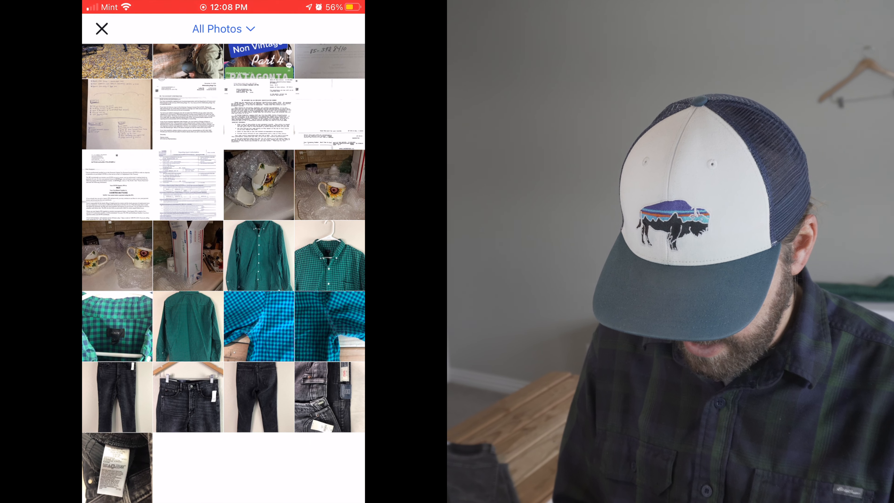
# - Add the five black jeans photos to the listing in the order front, back, waist close-up, tags and care label
pyautogui.click(117, 397)
pyautogui.click(259, 397)
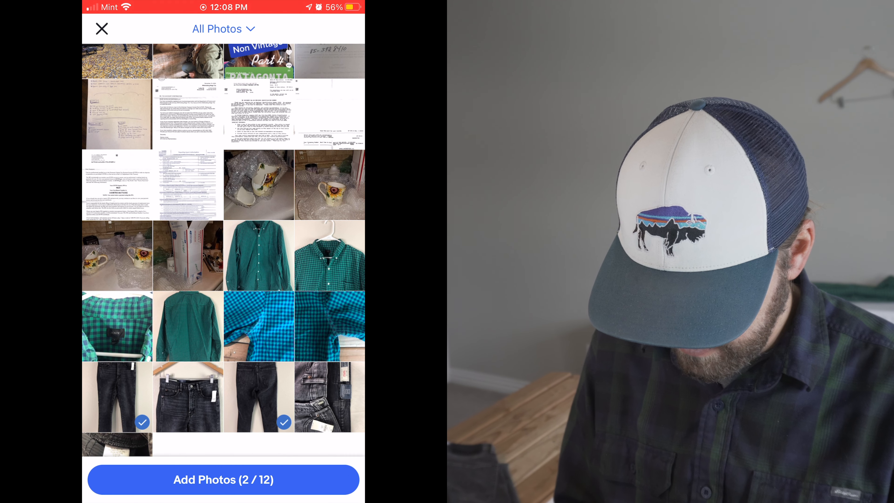
pyautogui.click(188, 397)
pyautogui.click(330, 397)
pyautogui.scroll(-2, 223, 247)
pyautogui.click(117, 410)
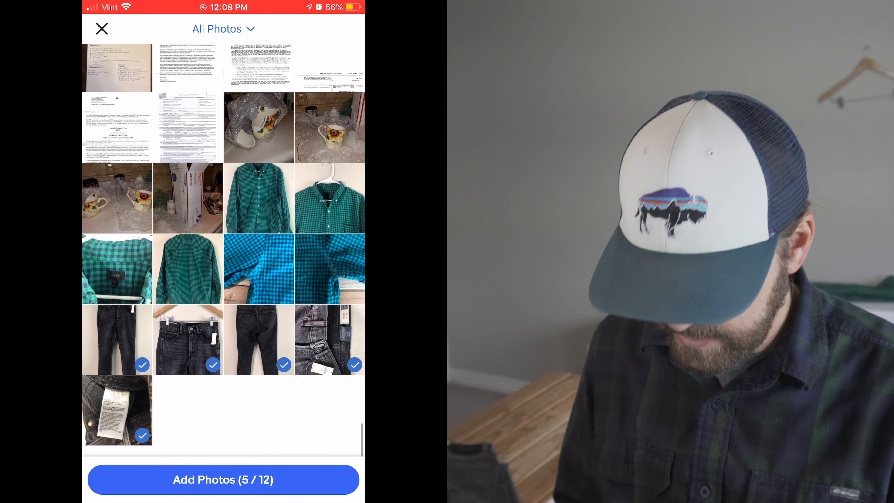
pyautogui.click(223, 479)
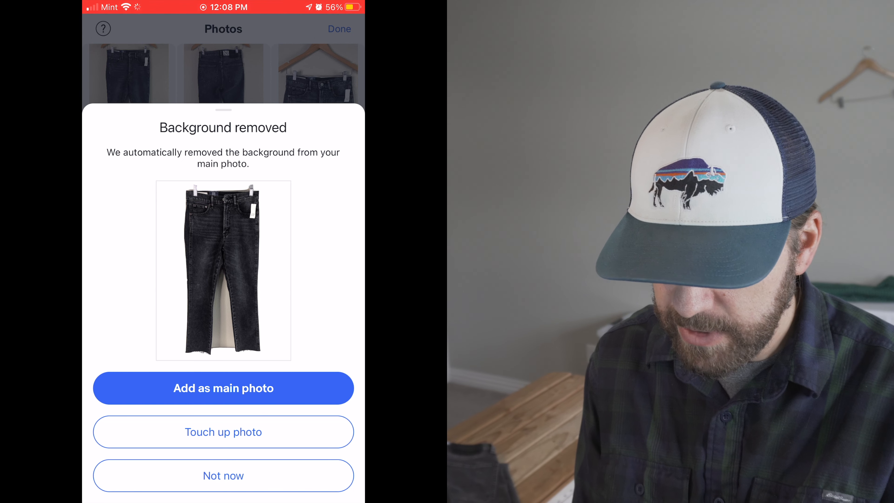
pyautogui.click(223, 388)
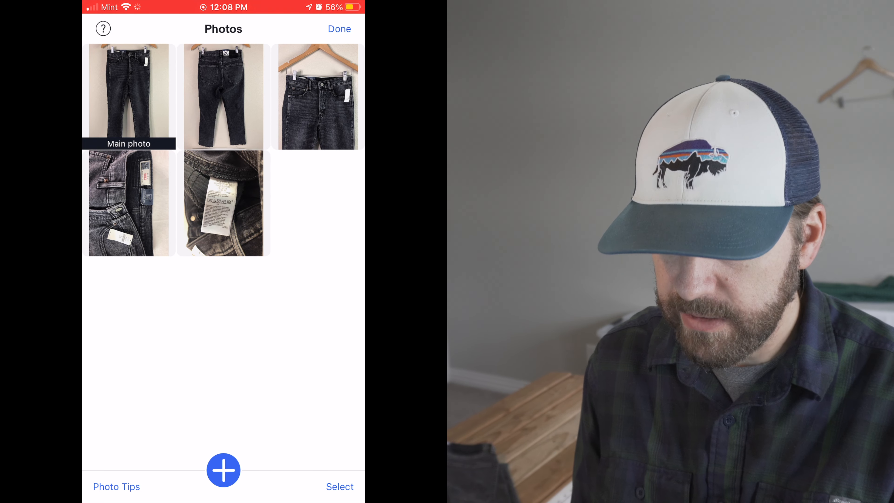
# - Remove the background from the main front-view photo and erase the leftover wall area between the jeans legs
pyautogui.click(129, 92)
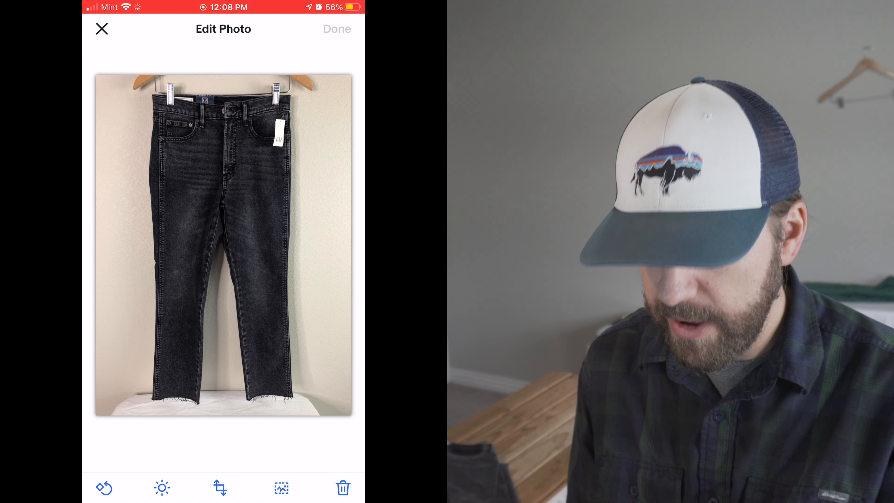
pyautogui.click(281, 487)
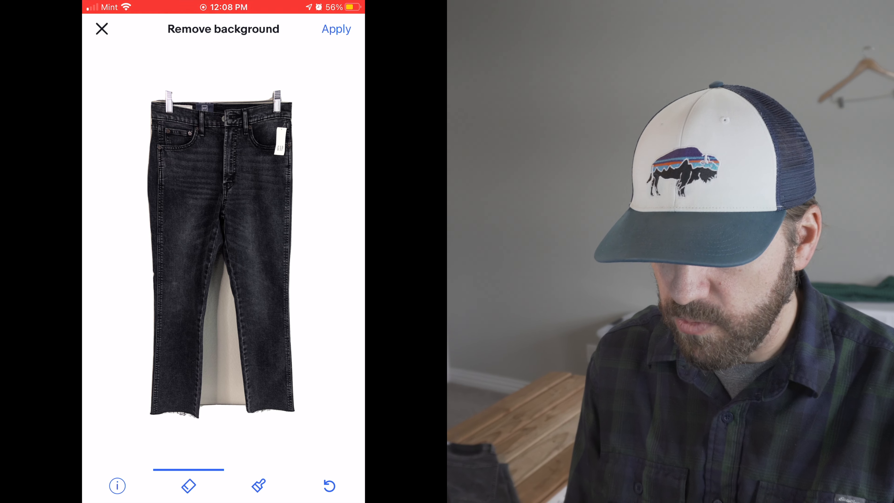
pyautogui.moveTo(215, 298); pyautogui.dragTo(222, 415)
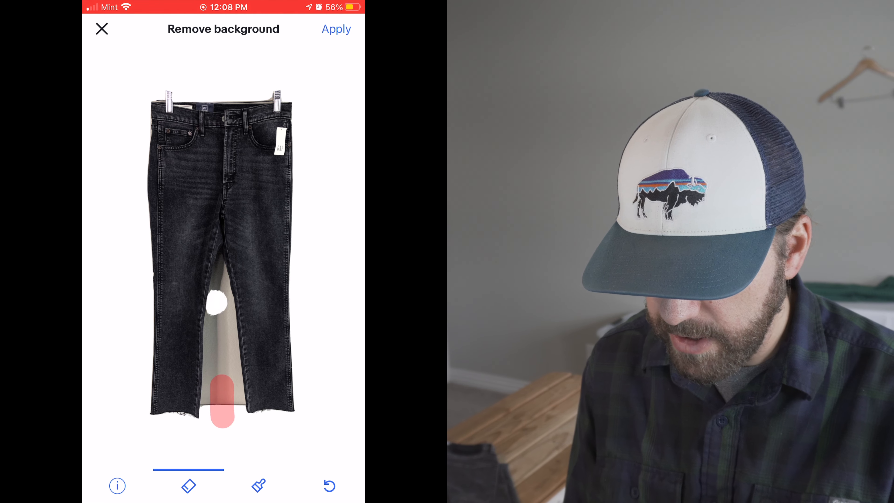
pyautogui.moveTo(220, 344); pyautogui.dragTo(233, 412)
pyautogui.moveTo(216, 332); pyautogui.dragTo(216, 404)
pyautogui.moveTo(219, 278); pyautogui.dragTo(220, 335)
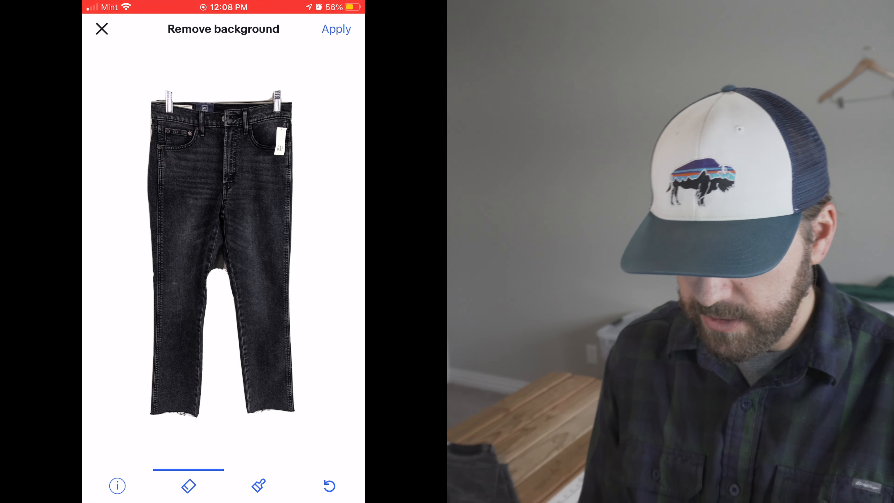
# - Restore the over-erased inner edge of the leg in the main photo and apply the background removal
pyautogui.click(258, 485)
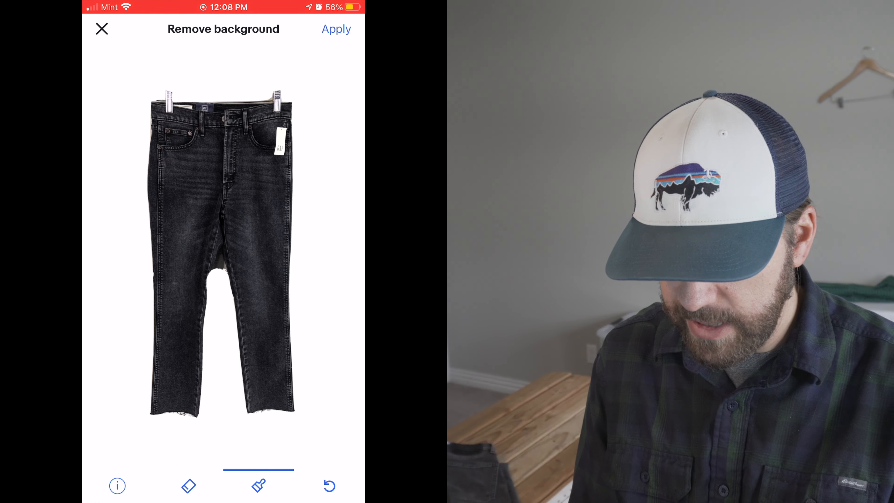
pyautogui.moveTo(207, 246); pyautogui.dragTo(185, 301)
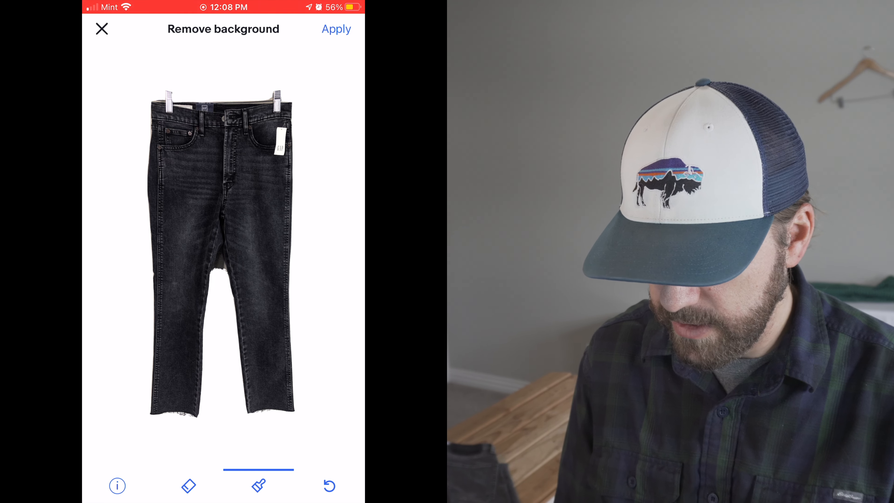
pyautogui.click(336, 29)
pyautogui.click(336, 29)
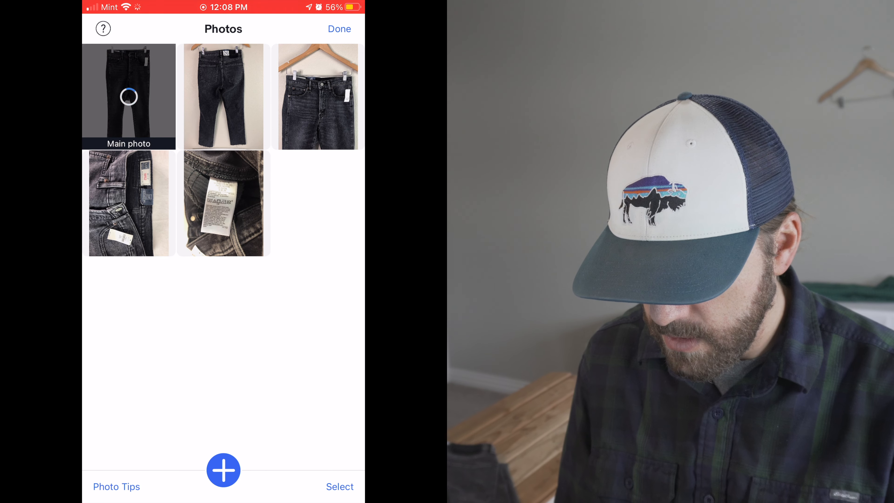
# - Remove the background from the back-view photo of the jeans and save the edited photo
pyautogui.click(223, 96)
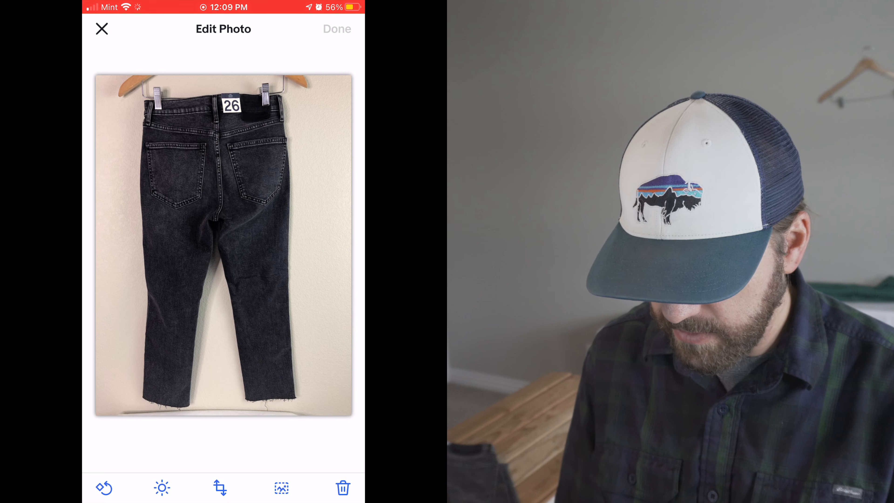
pyautogui.click(281, 487)
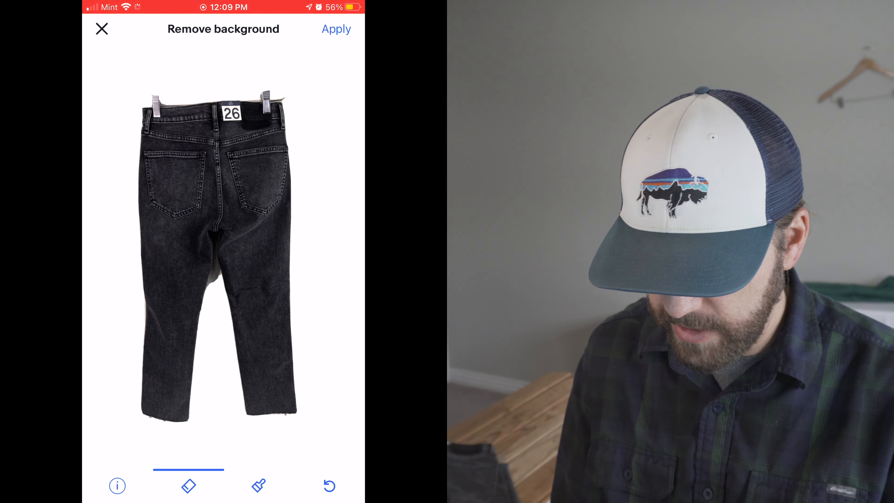
pyautogui.click(336, 29)
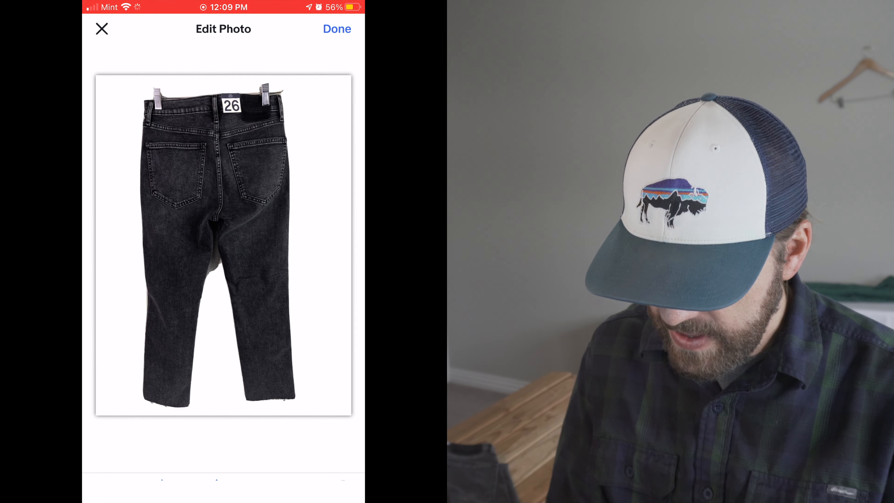
pyautogui.click(337, 29)
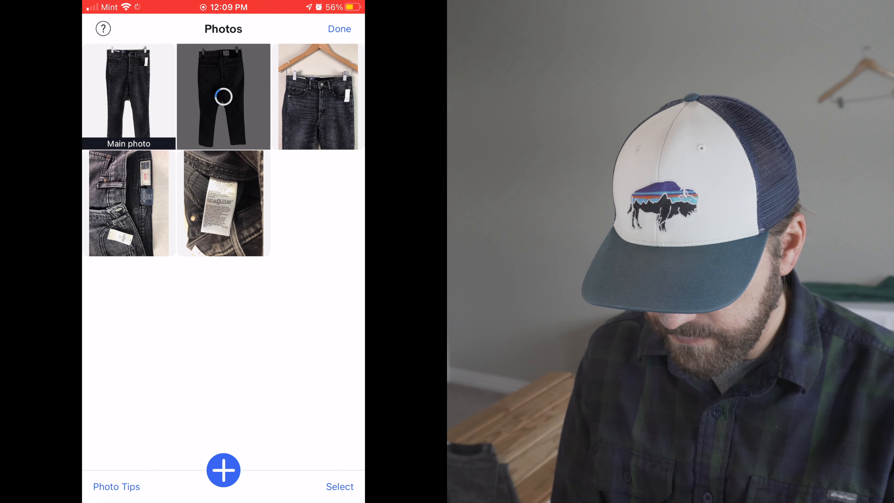
# - Remove the background from the waist close-up photo, restore the cut-off lower edge of the jeans, and save the edited photo
pyautogui.click(317, 96)
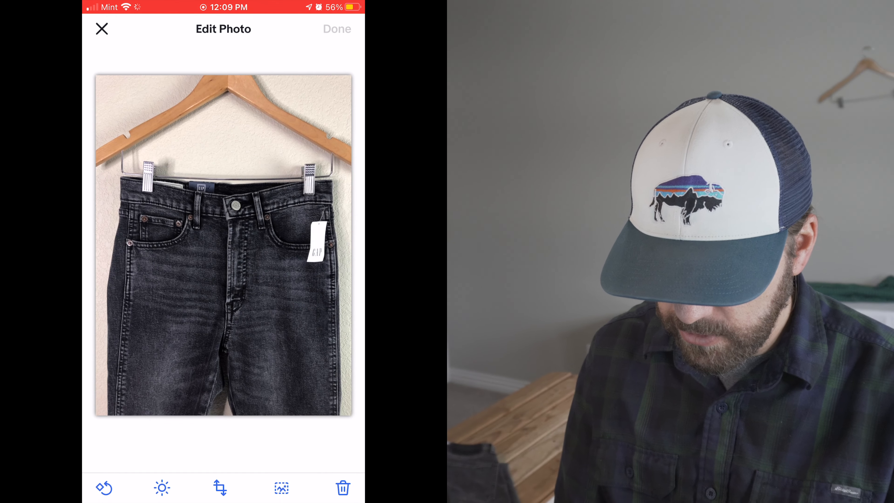
pyautogui.click(282, 488)
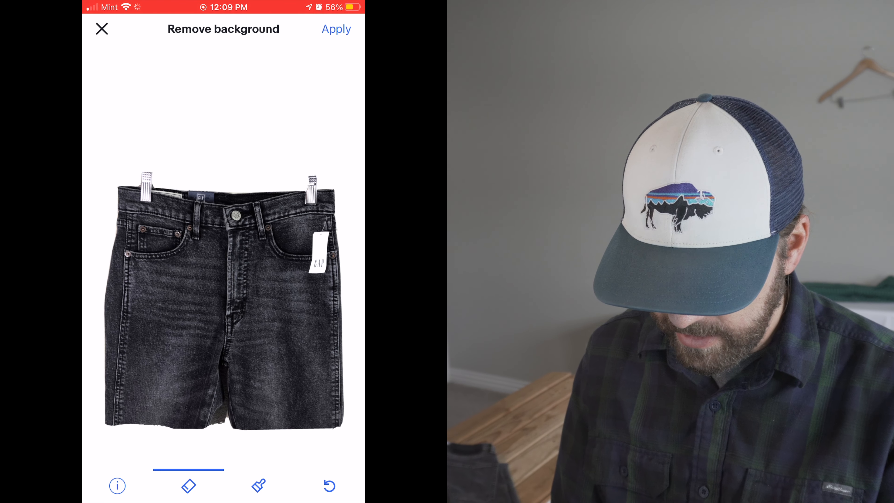
pyautogui.click(259, 486)
pyautogui.moveTo(112, 427); pyautogui.dragTo(240, 423)
pyautogui.moveTo(152, 426); pyautogui.dragTo(334, 425)
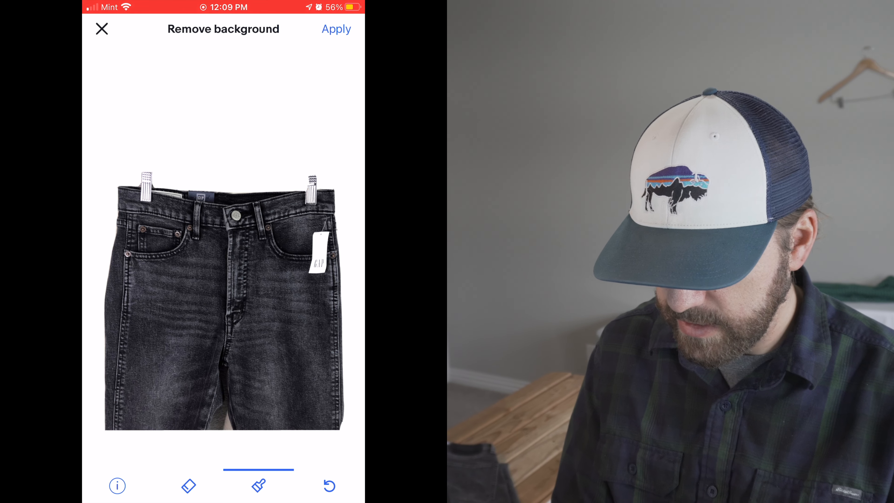
pyautogui.click(336, 29)
pyautogui.click(336, 28)
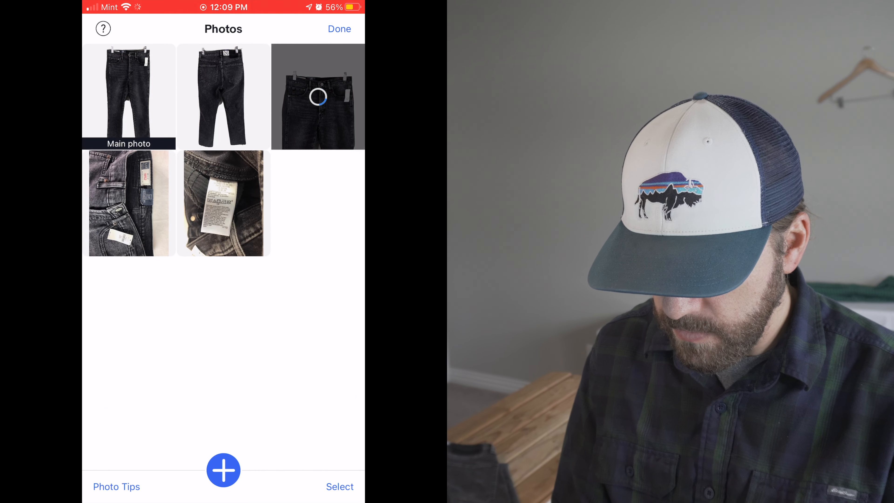
# - Rotate the tags photo a quarter turn counterclockwise and save it, and check the care label photo without editing it
pyautogui.click(128, 203)
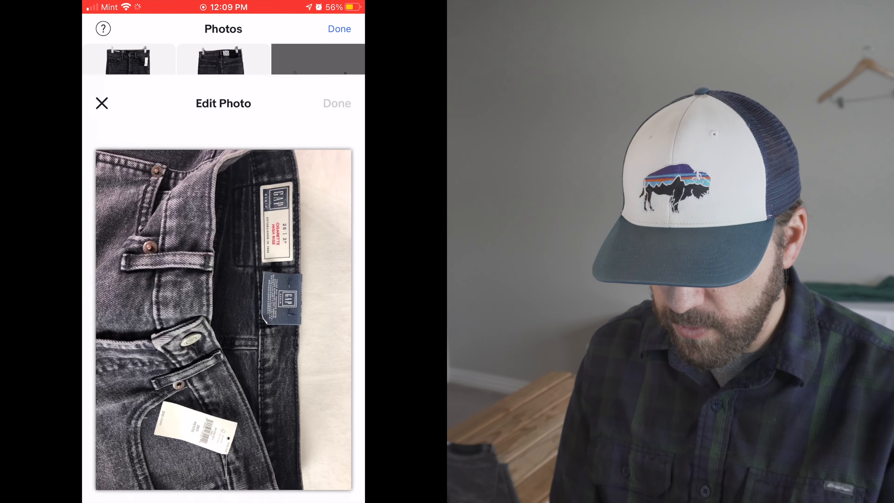
pyautogui.click(104, 487)
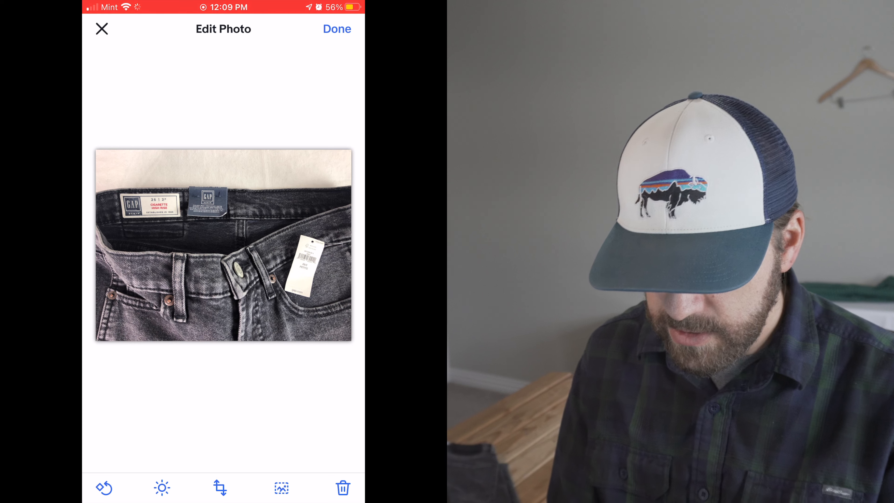
pyautogui.click(336, 29)
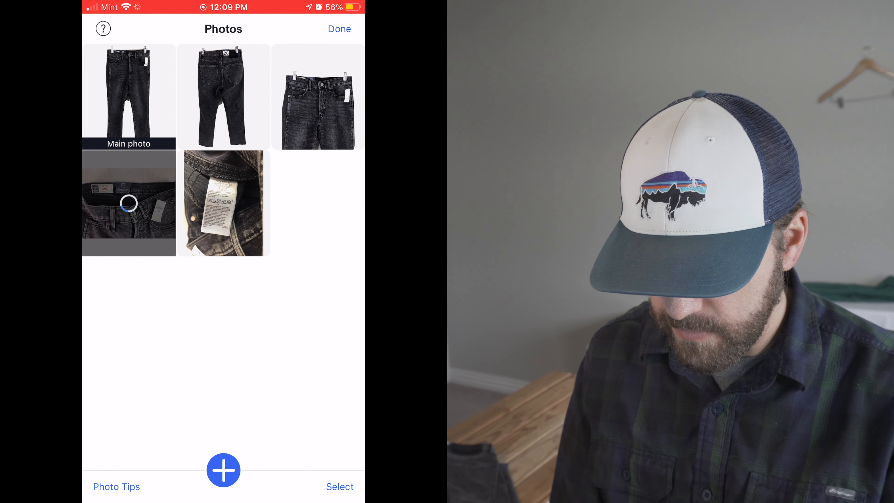
pyautogui.click(223, 203)
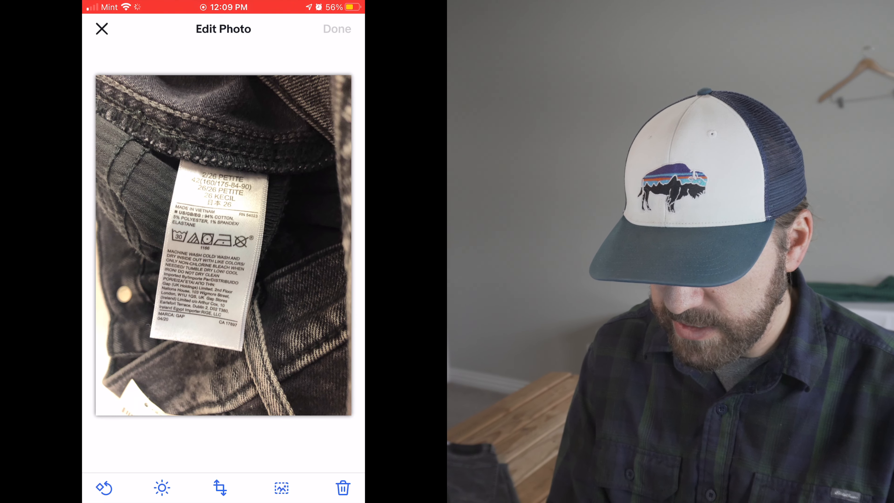
pyautogui.click(102, 29)
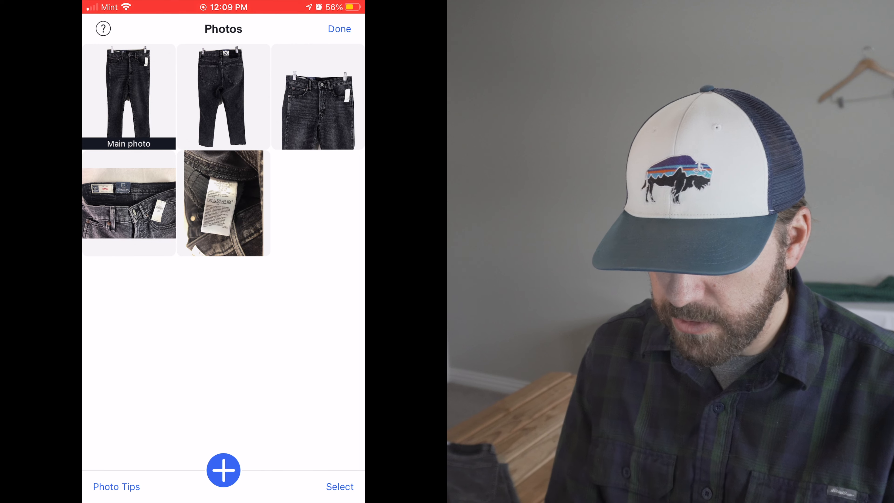
# - Finish the photo edits, review the listing summary, and publish the Gap jeans listing with the displayed fees
pyautogui.click(339, 29)
pyautogui.scroll(-15, 224, 271)
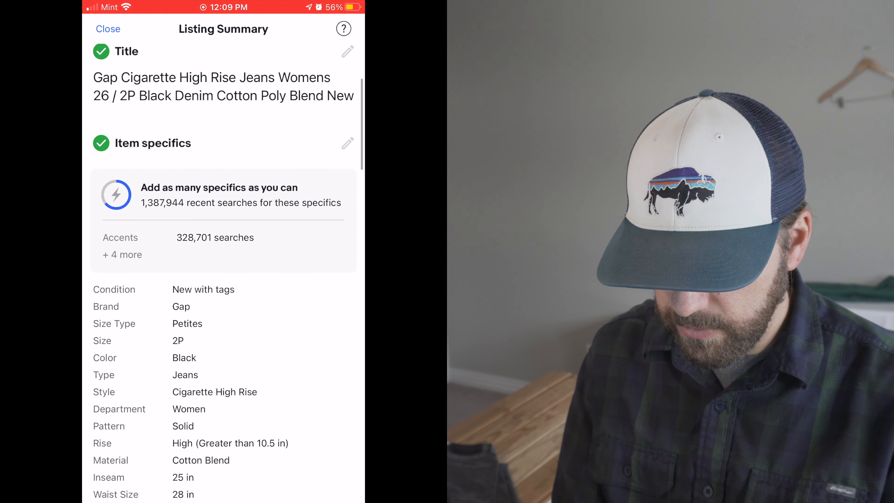
pyautogui.scroll(-15, 223, 271)
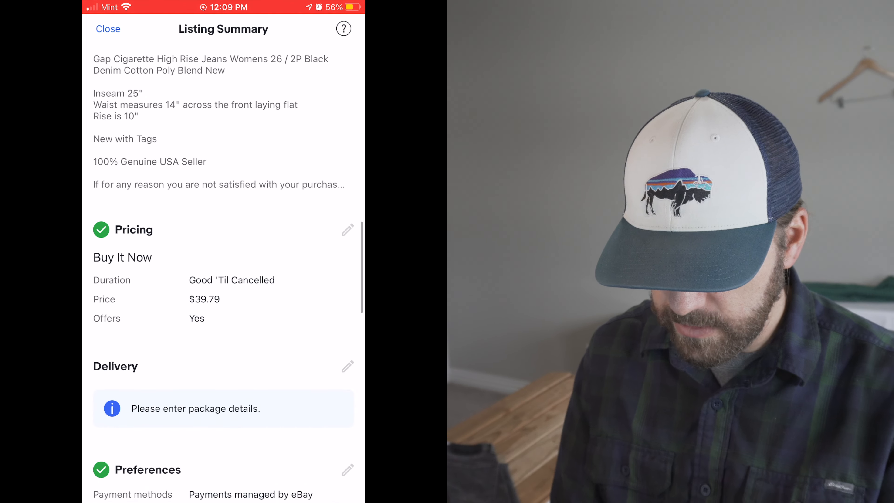
pyautogui.scroll(-15, 224, 271)
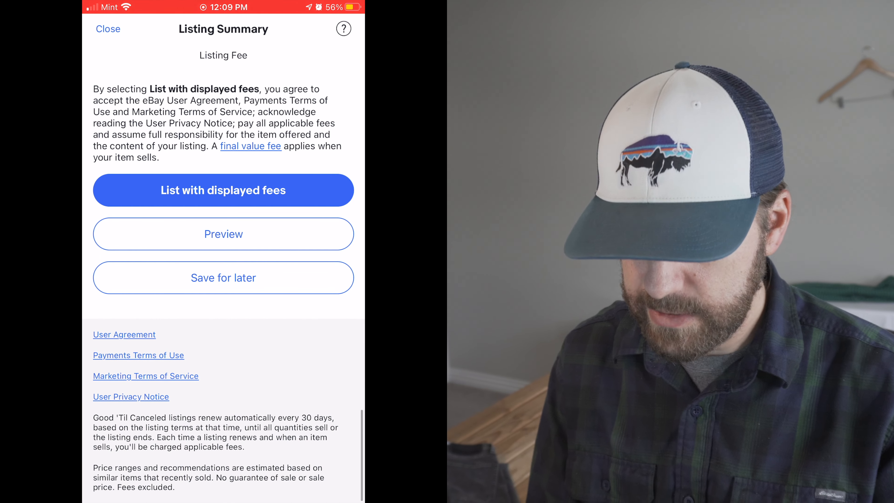
pyautogui.click(224, 190)
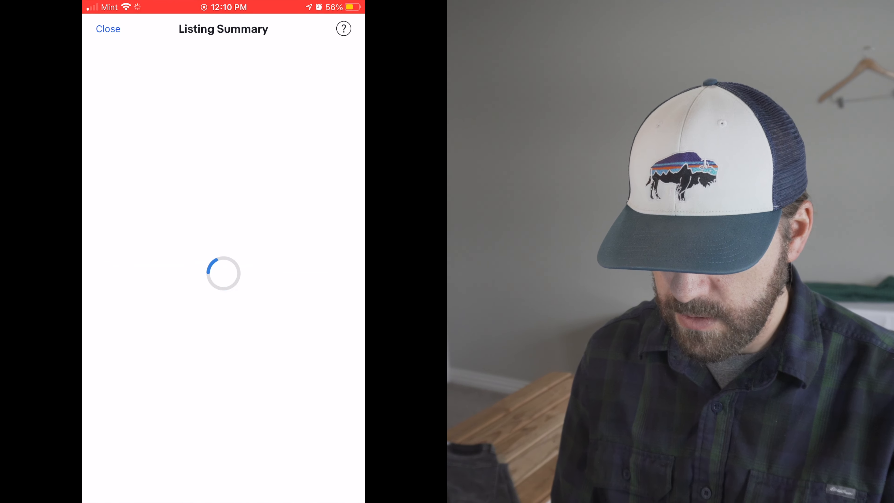
pyautogui.click(224, 437)
# - Open the active listings and check the newly published Gap jeans entry
pyautogui.scroll(5, 224, 247)
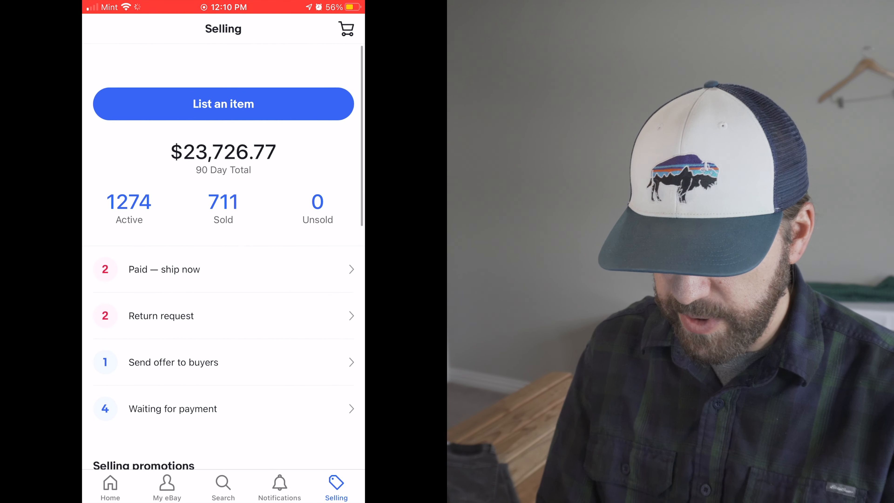
pyautogui.scroll(5, 224, 247)
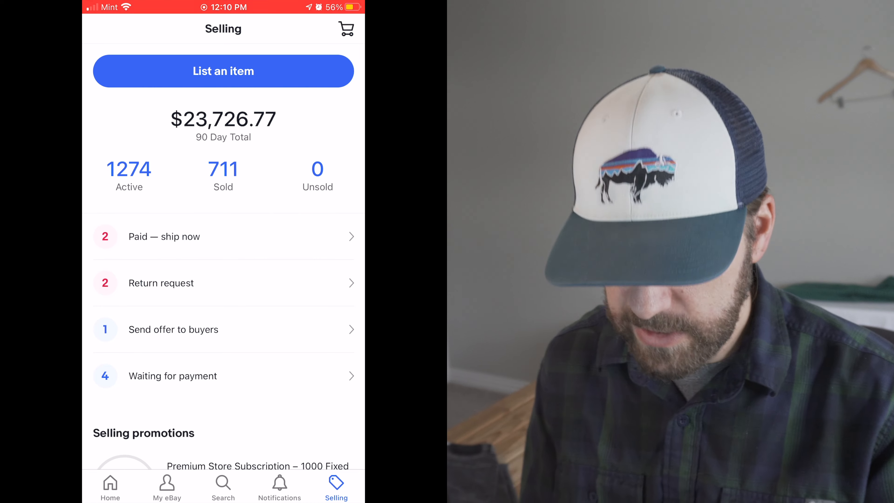
pyautogui.click(129, 174)
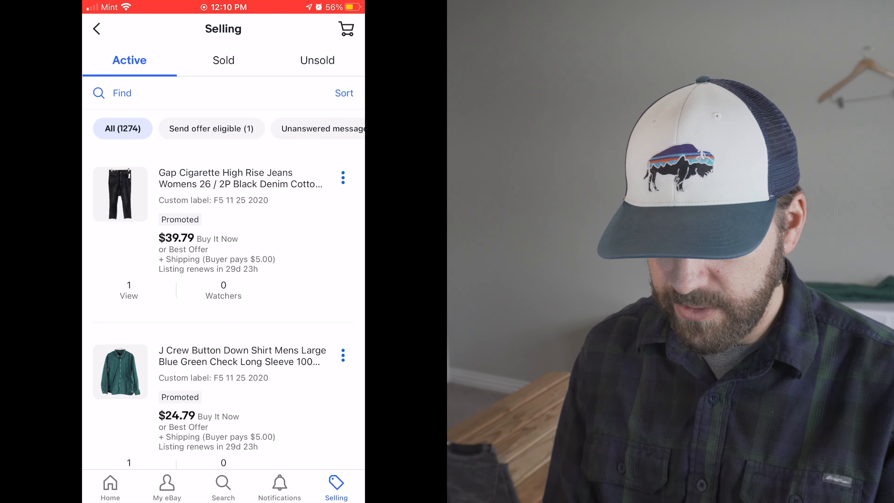
pyautogui.scroll(-2, 224, 274)
pyautogui.scroll(-4, 224, 275)
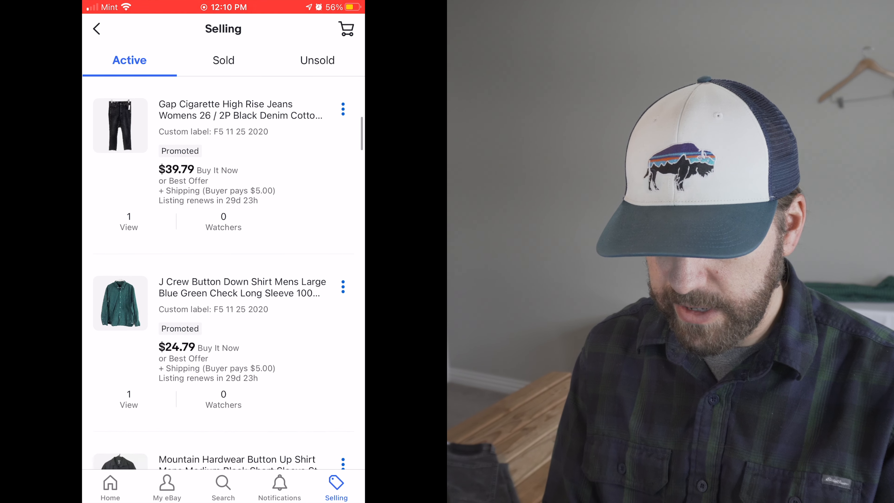
pyautogui.scroll(4, 223, 275)
pyautogui.scroll(1, 223, 275)
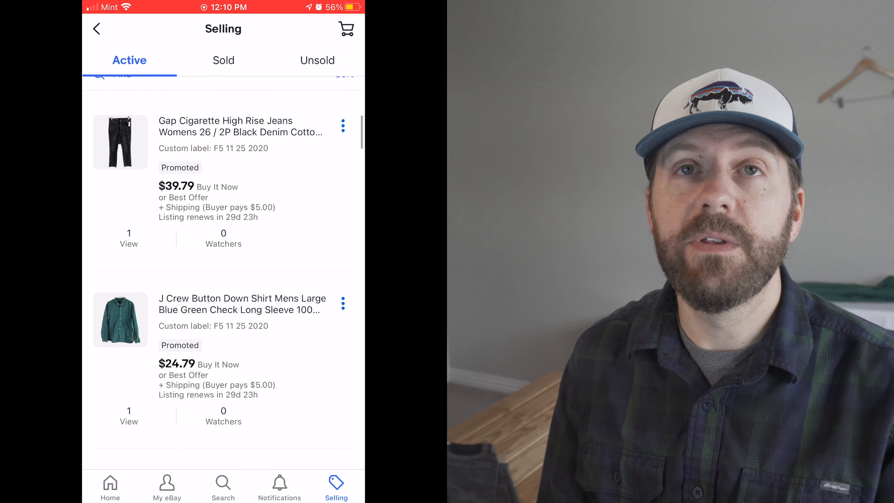